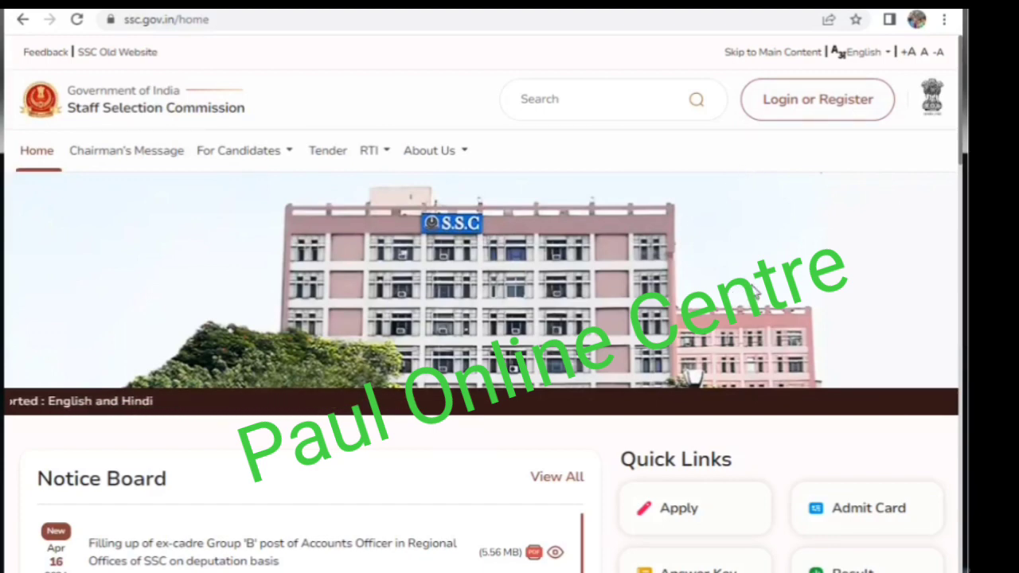
# Examine the SSC CHSL (10+2) Exam 2024 notice on the freejobalert.com page
pyautogui.click(494, 3)
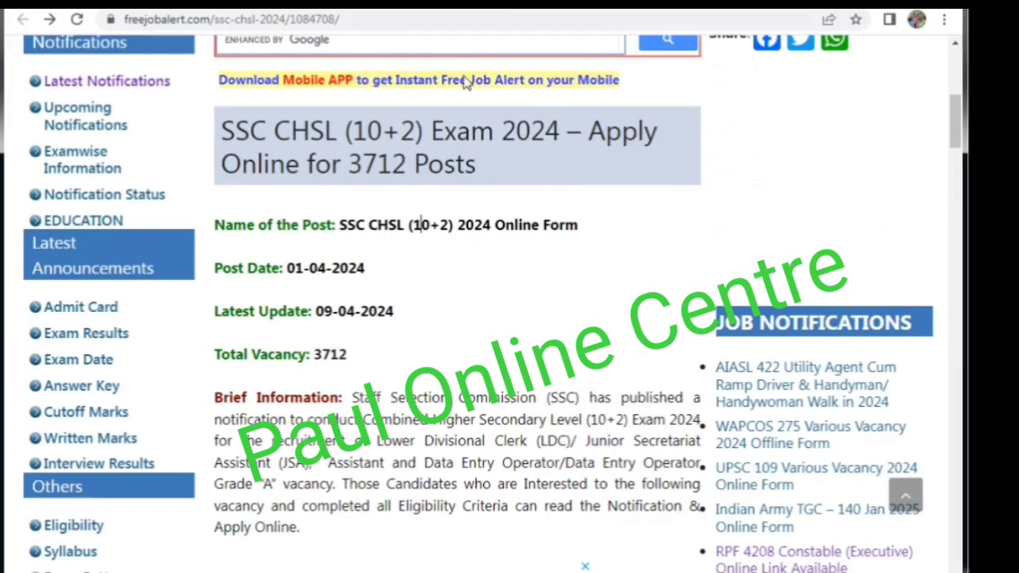
pyautogui.click(436, 245)
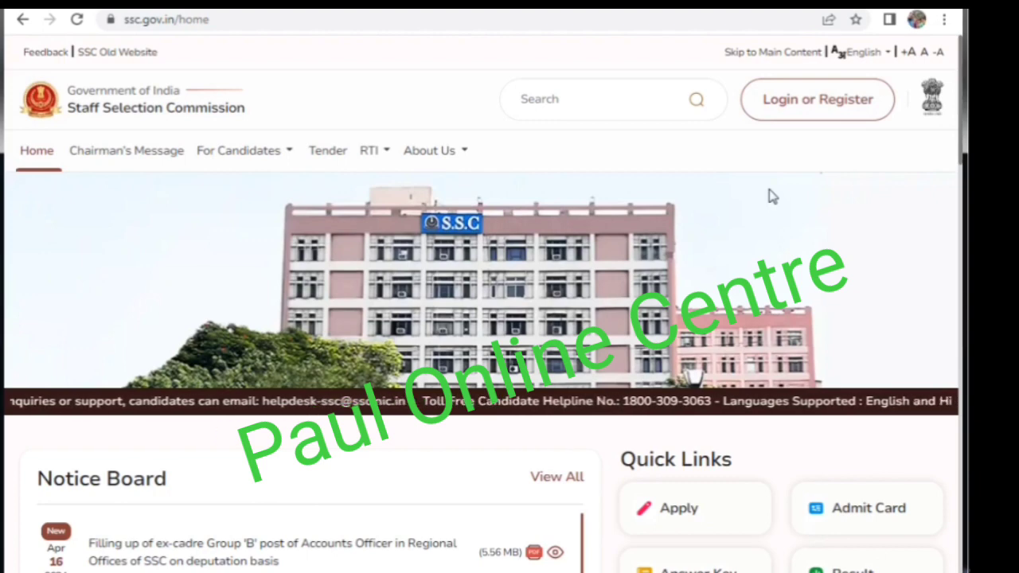
# Enlarge the Staff Selection Commission home page and open the registration for new users
pyautogui.hotkey('ctrl', '+')
pyautogui.hotkey('ctrl', '+')
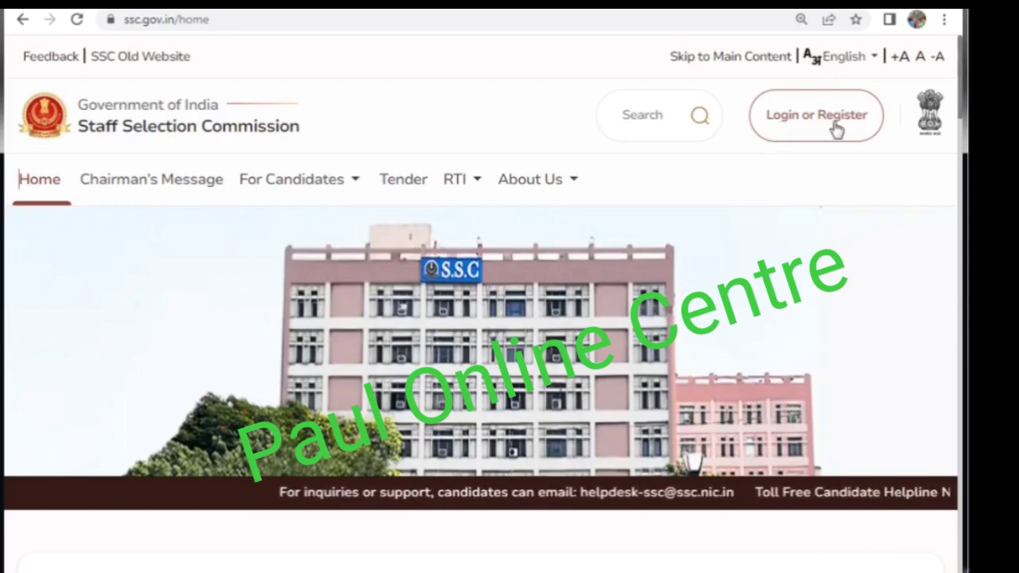
pyautogui.click(810, 126)
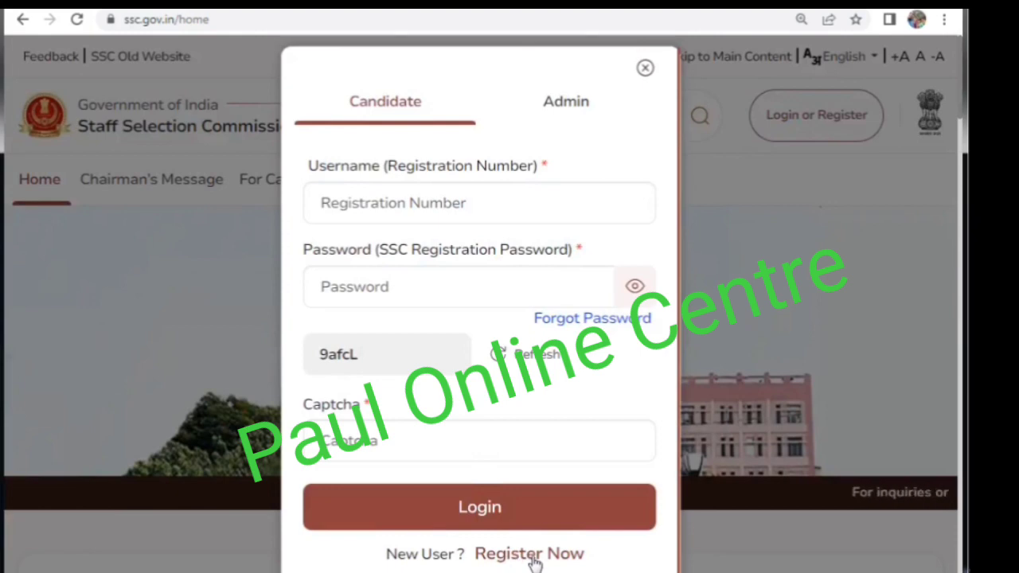
pyautogui.click(491, 562)
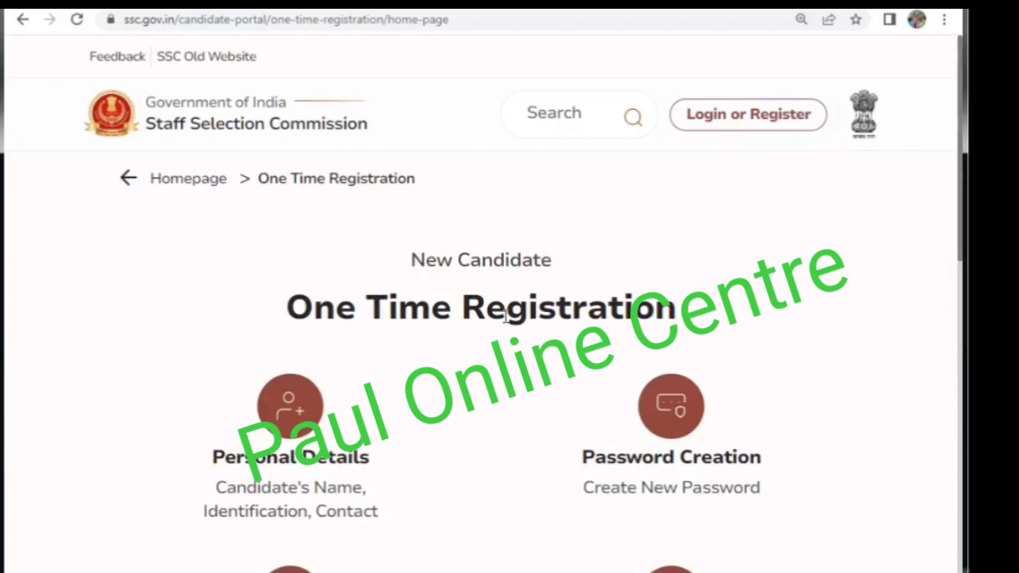
# Review the One Time Registration stages and note, and continue to its Personal Details form
pyautogui.scroll(-4, 674, 288)
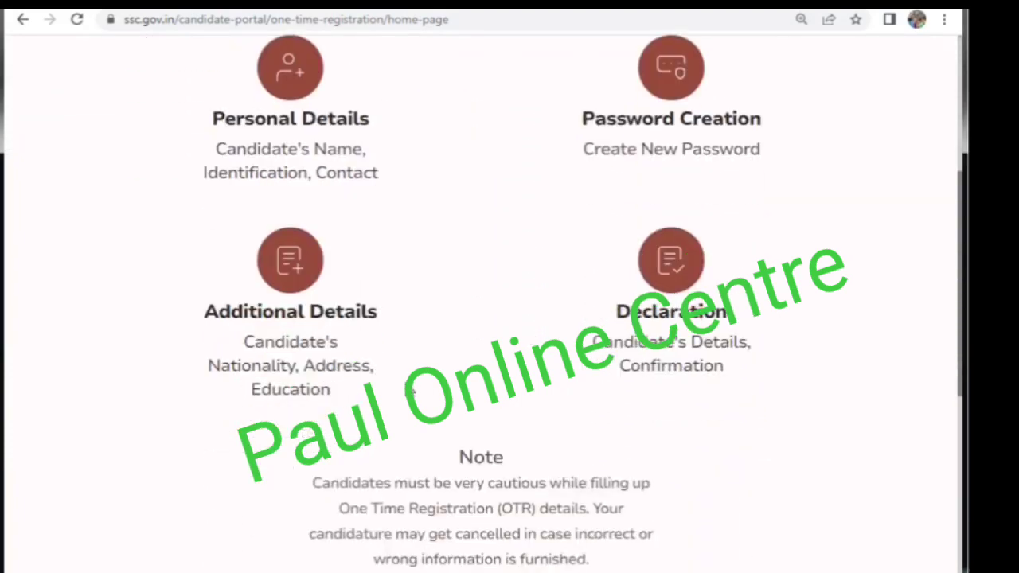
pyautogui.scroll(-1, 649, 338)
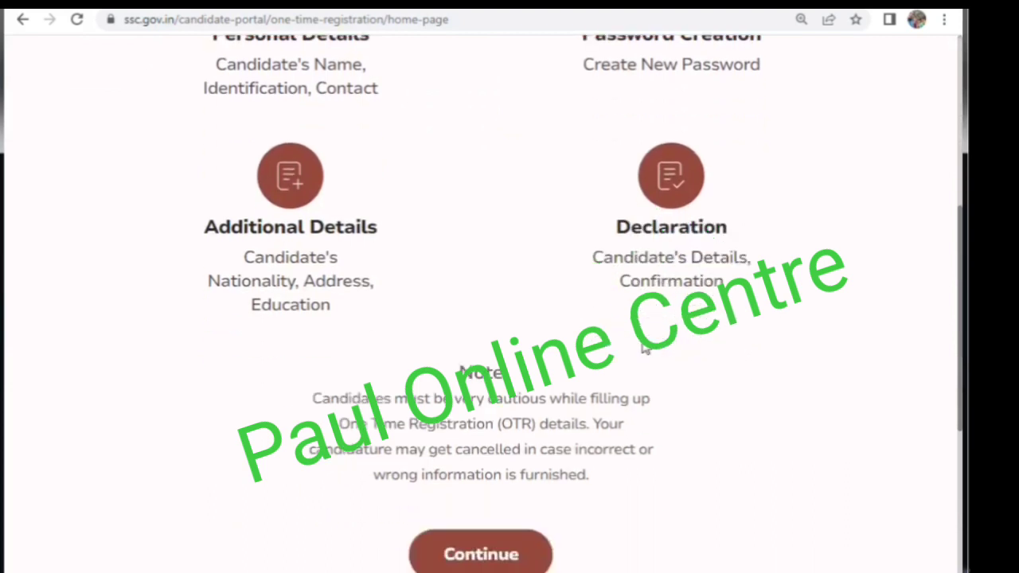
pyautogui.scroll(-1, 637, 344)
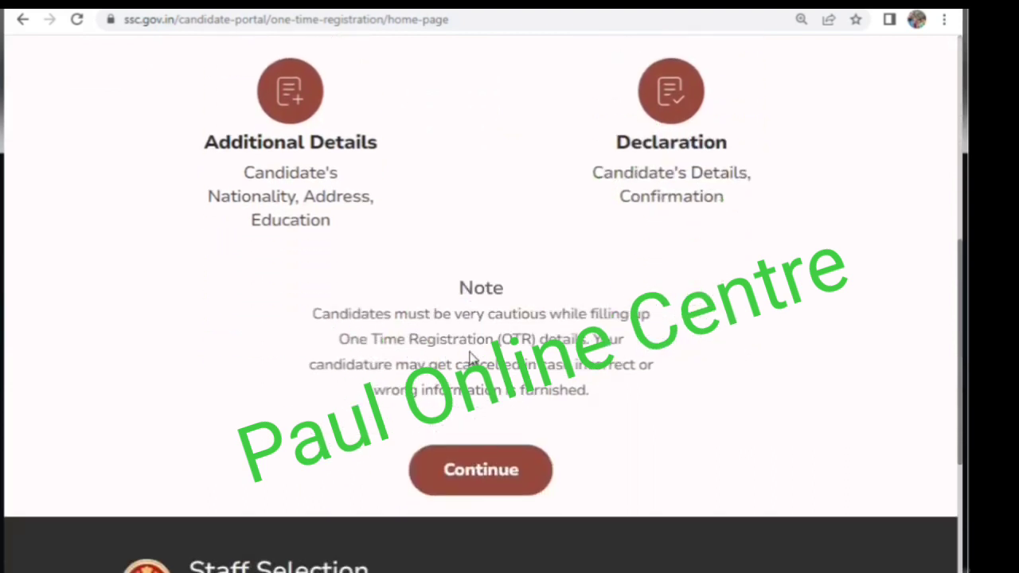
pyautogui.click(490, 486)
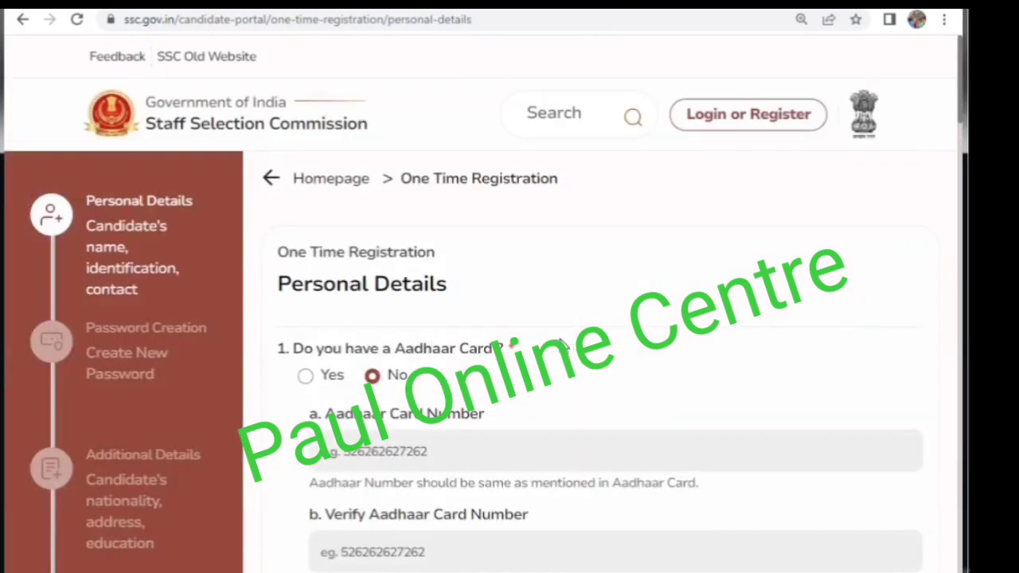
pyautogui.scroll(-1, 563, 345)
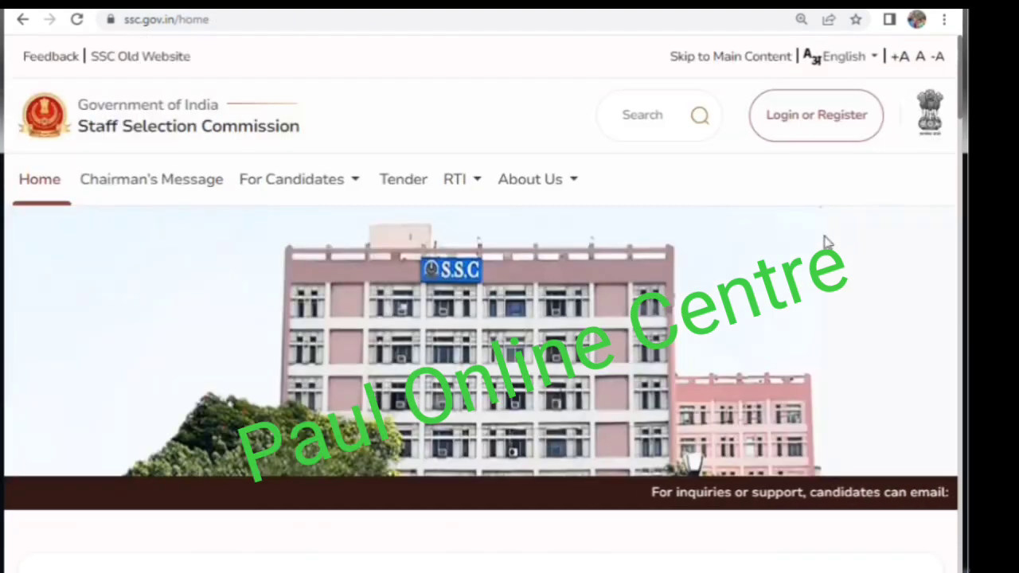
# Log in to the candidate account from the home page with the registration number, account password and captcha
pyautogui.click(796, 119)
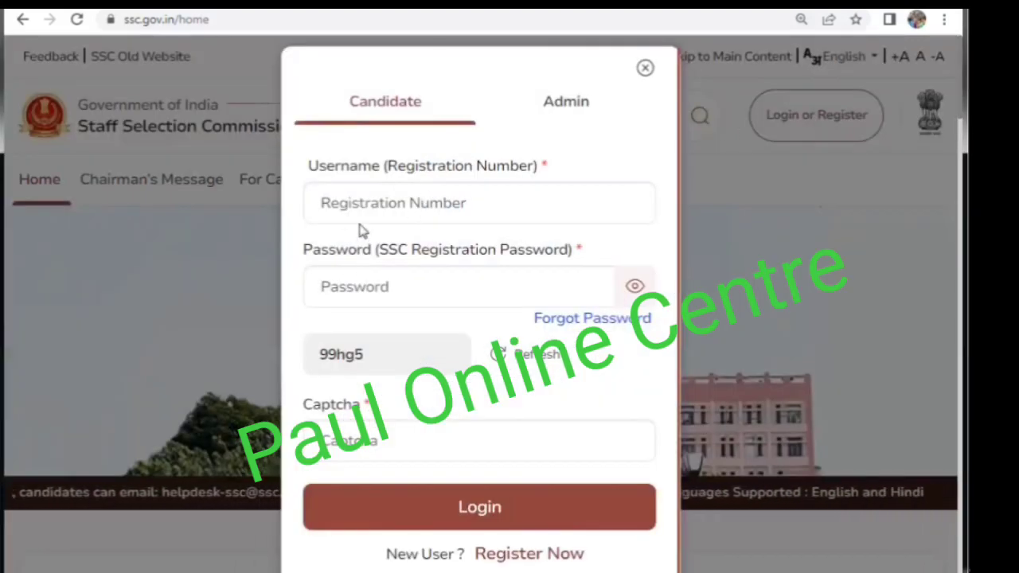
pyautogui.click(320, 288)
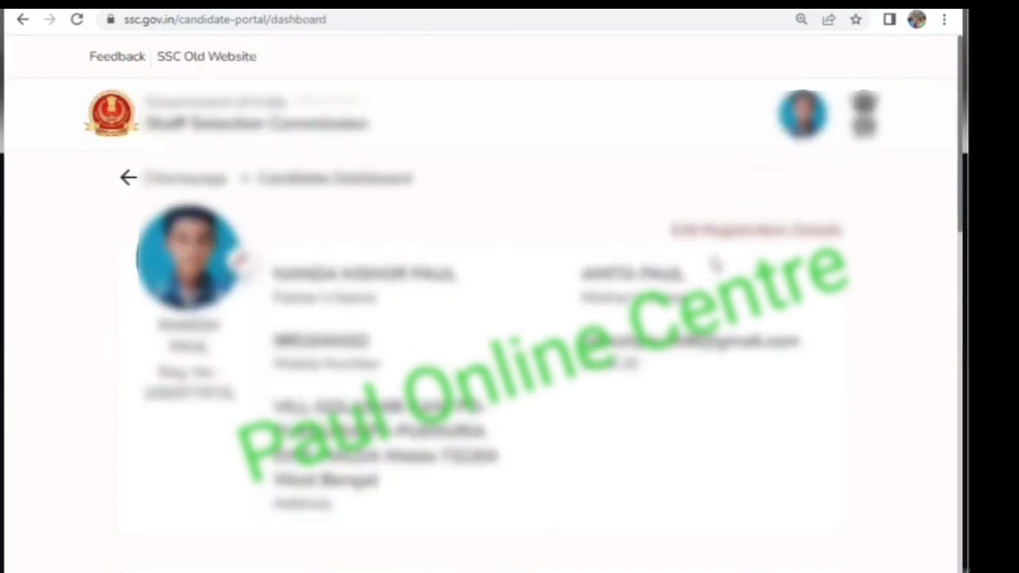
# Start an application for the Combined Higher Secondary Level (10+2) Examination 2024 from the live examinations on the candidate dashboard
pyautogui.scroll(-2, 637, 294)
pyautogui.scroll(2, 623, 304)
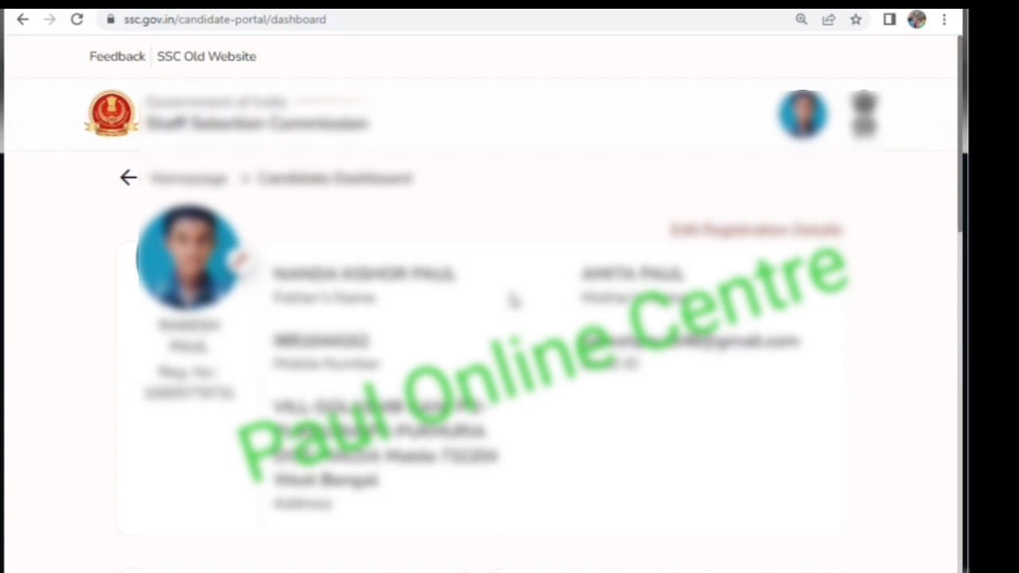
pyautogui.scroll(-5, 514, 300)
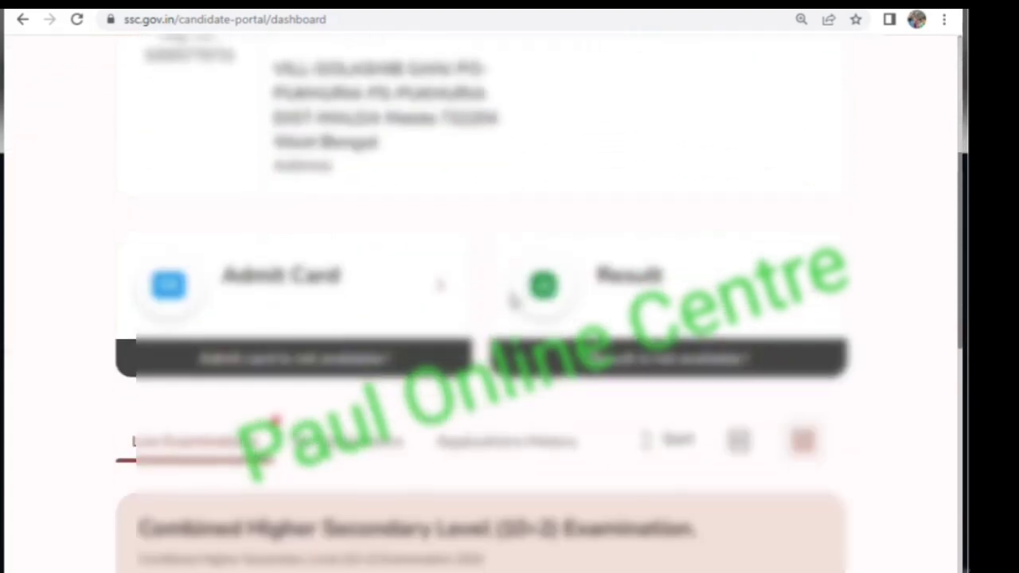
pyautogui.scroll(-3, 513, 300)
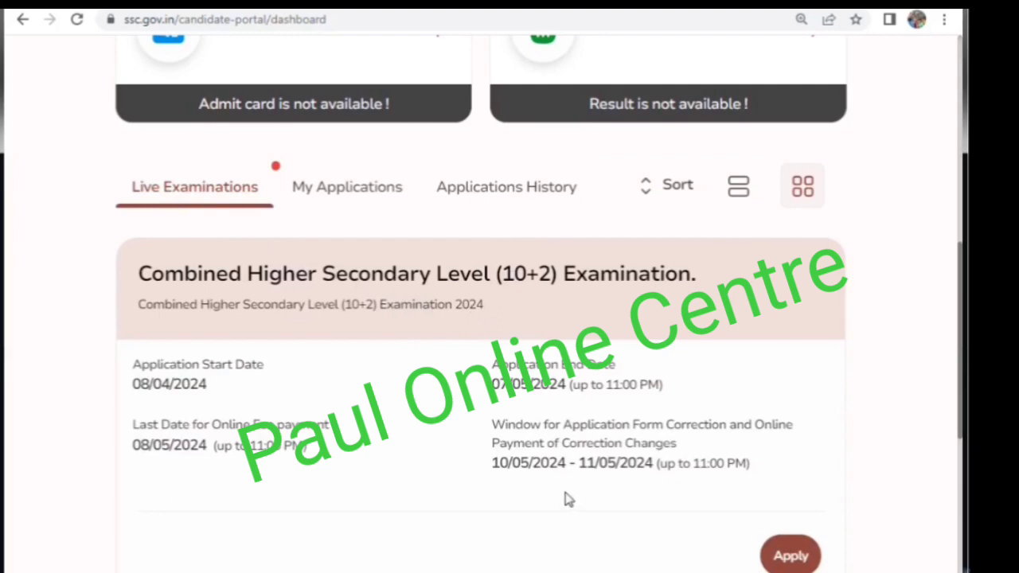
pyautogui.scroll(-4, 570, 501)
pyautogui.scroll(4, 570, 502)
pyautogui.click(804, 559)
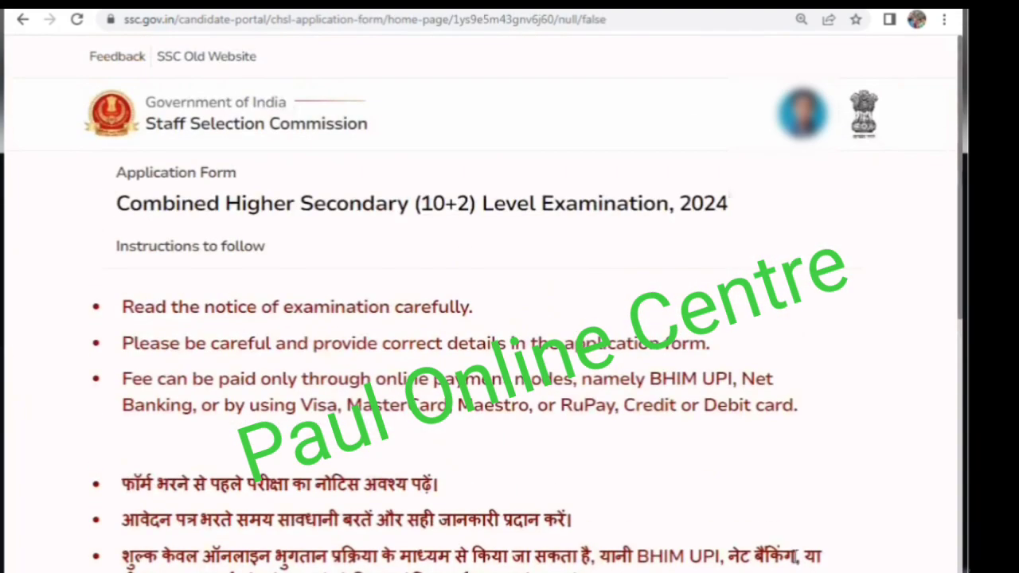
# Read the application form instructions and proceed to filling in the form
pyautogui.scroll(-2, 478, 355)
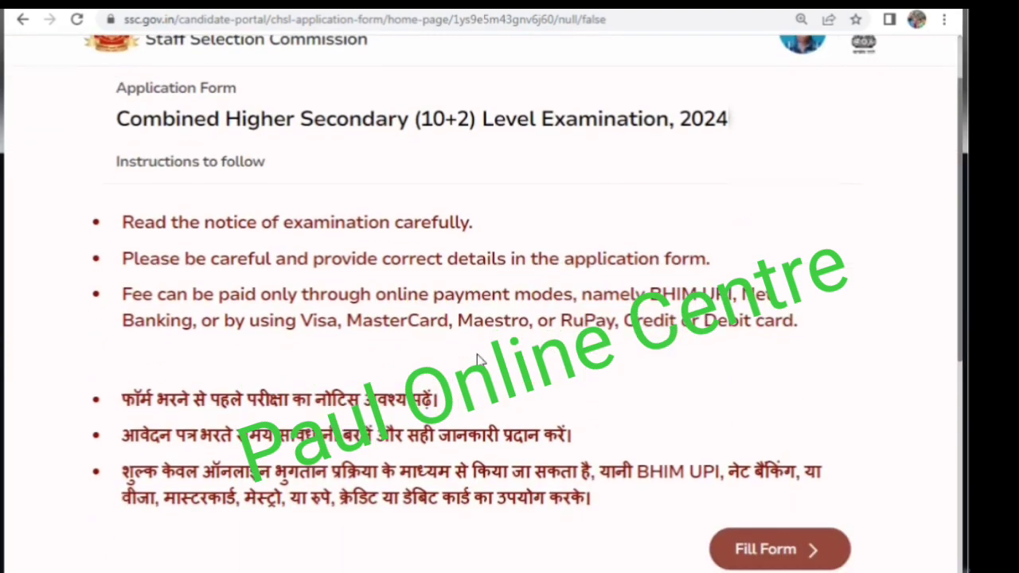
pyautogui.scroll(2, 479, 355)
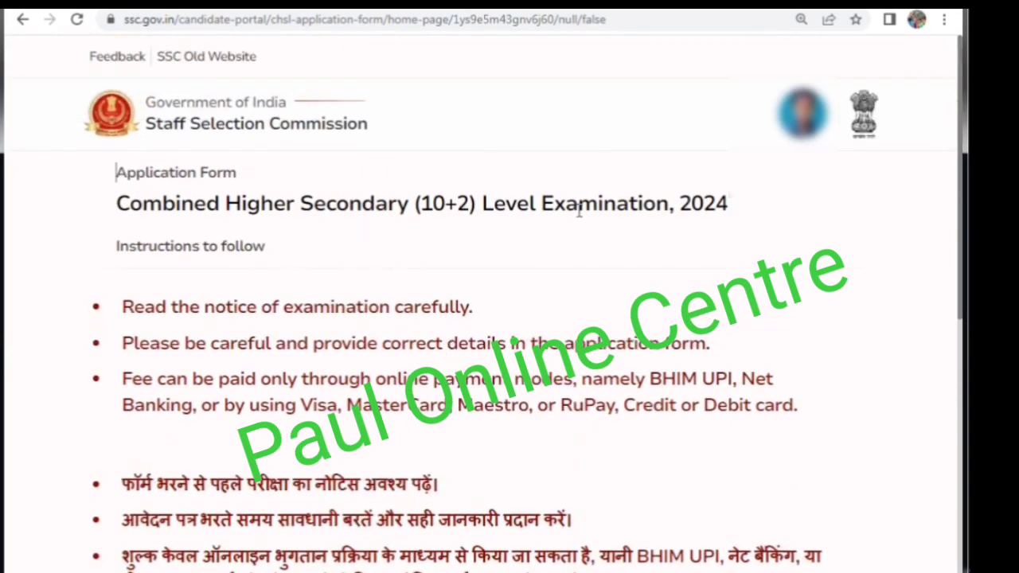
pyautogui.scroll(-2, 639, 265)
pyautogui.click(792, 551)
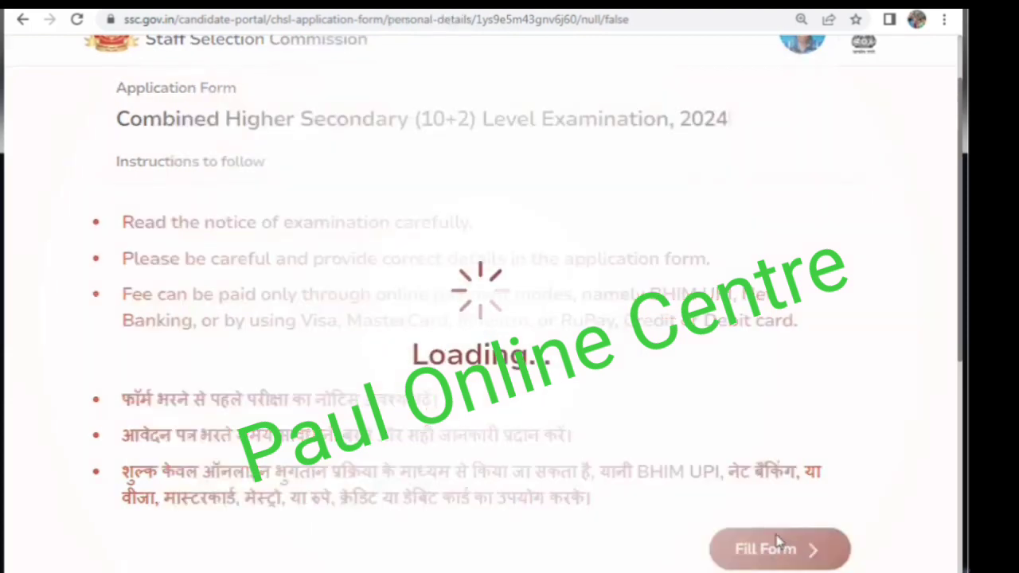
# Review the prefilled personal details, save them and continue to the Education Details section
pyautogui.scroll(-1, 655, 251)
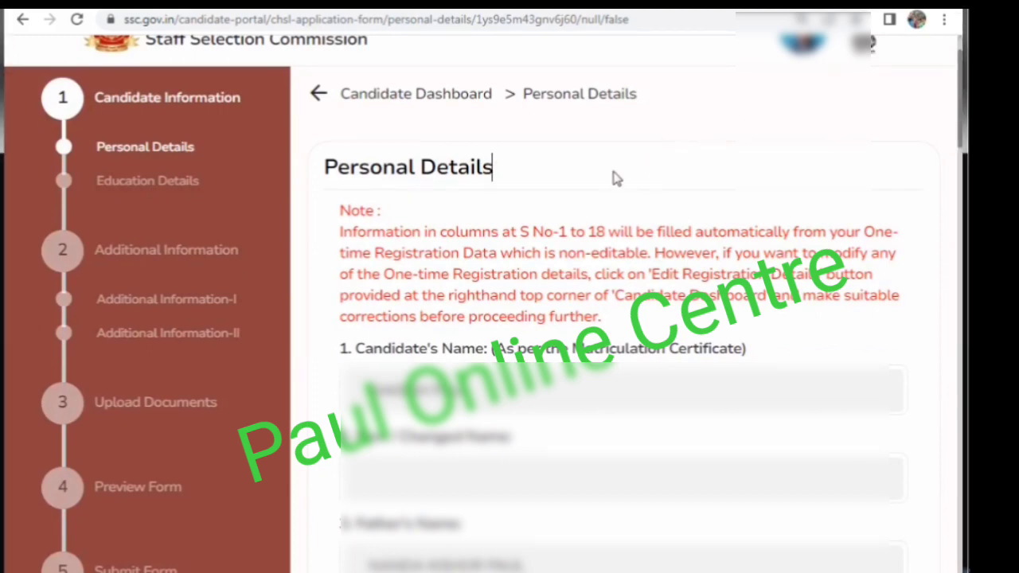
pyautogui.scroll(-1, 597, 185)
pyautogui.scroll(-1, 593, 188)
pyautogui.scroll(2, 557, 188)
pyautogui.scroll(-8, 720, 238)
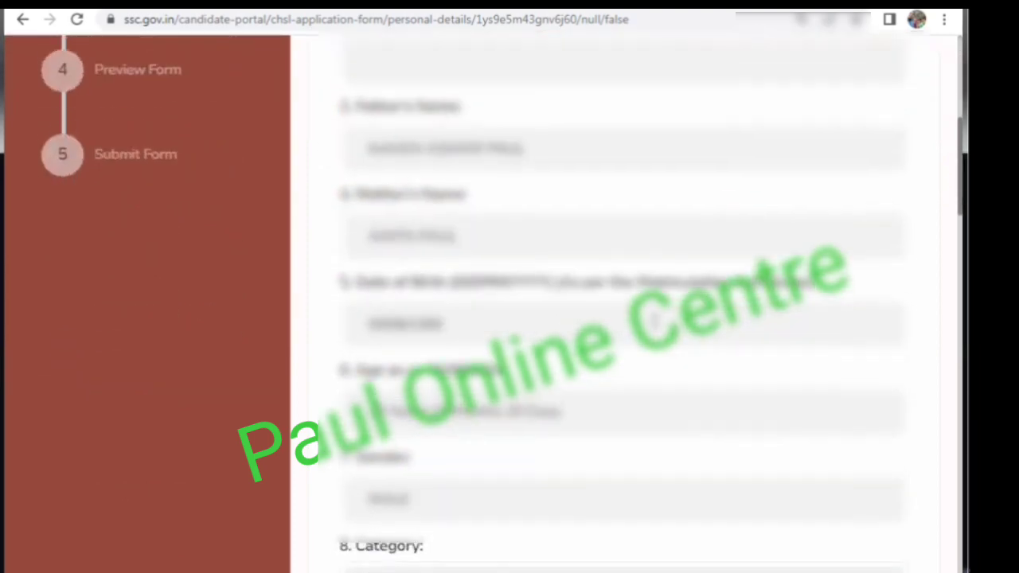
pyautogui.scroll(-10, 621, 303)
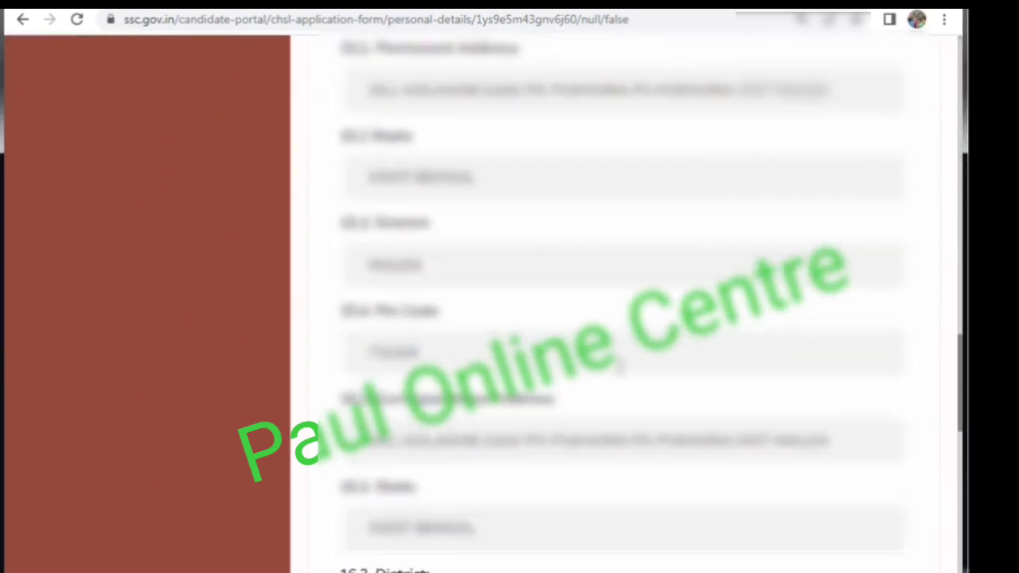
pyautogui.scroll(-5, 575, 391)
pyautogui.scroll(1, 464, 318)
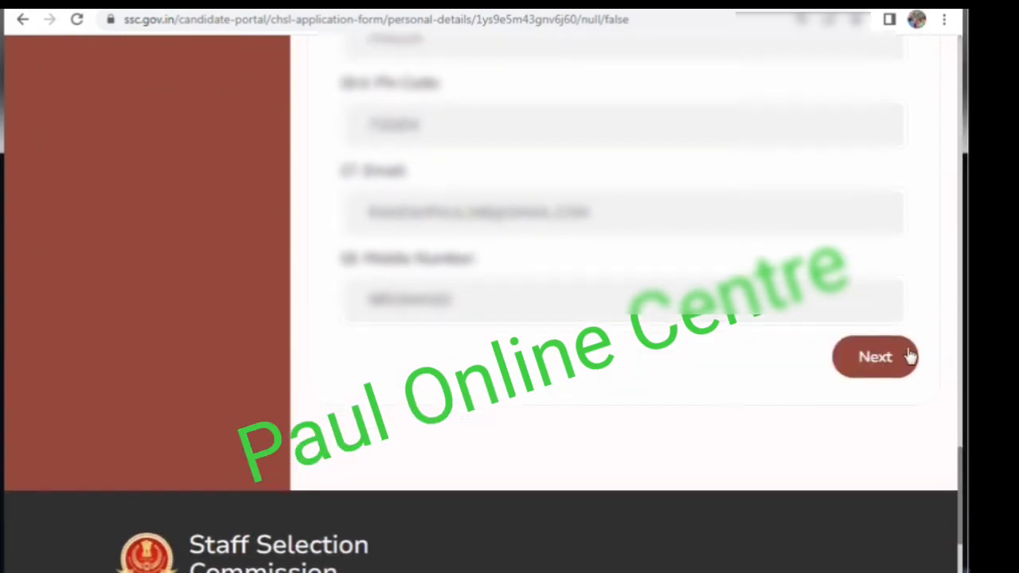
pyautogui.click(910, 355)
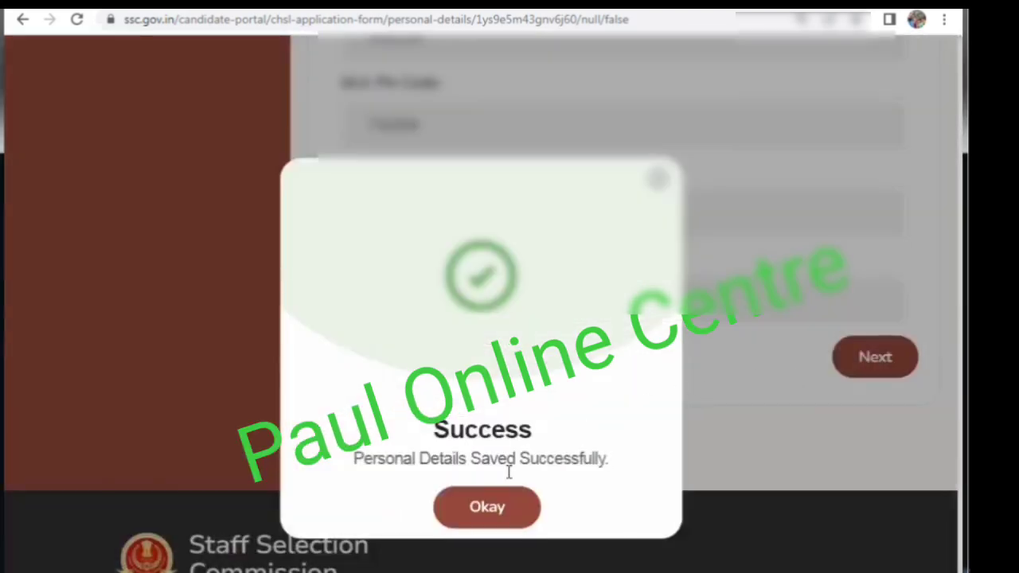
pyautogui.click(468, 510)
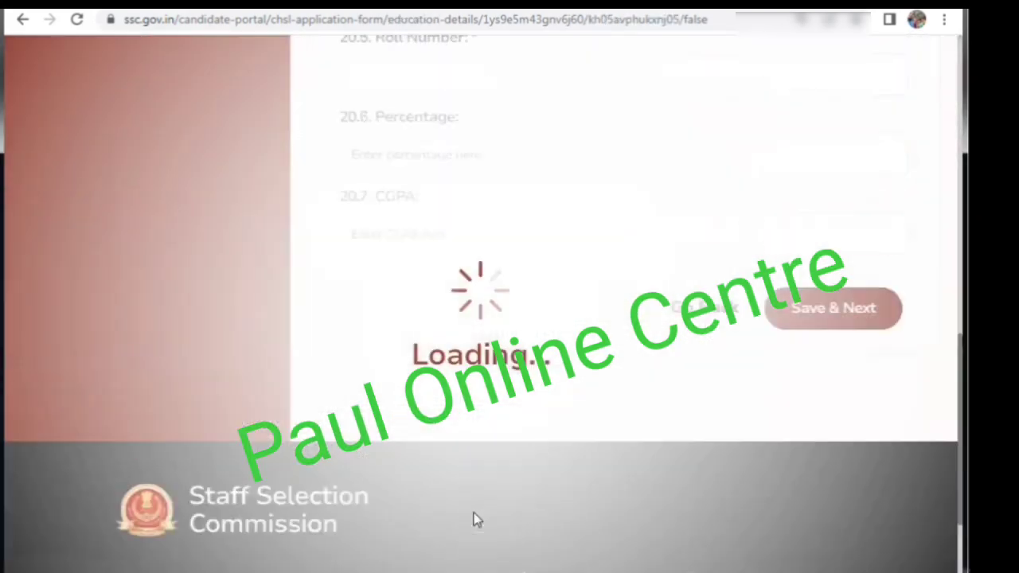
# Set the highest educational qualification to Graduation and the details of qualifying educational qualification to 12th Standard
pyautogui.scroll(-1, 446, 359)
pyautogui.click(438, 278)
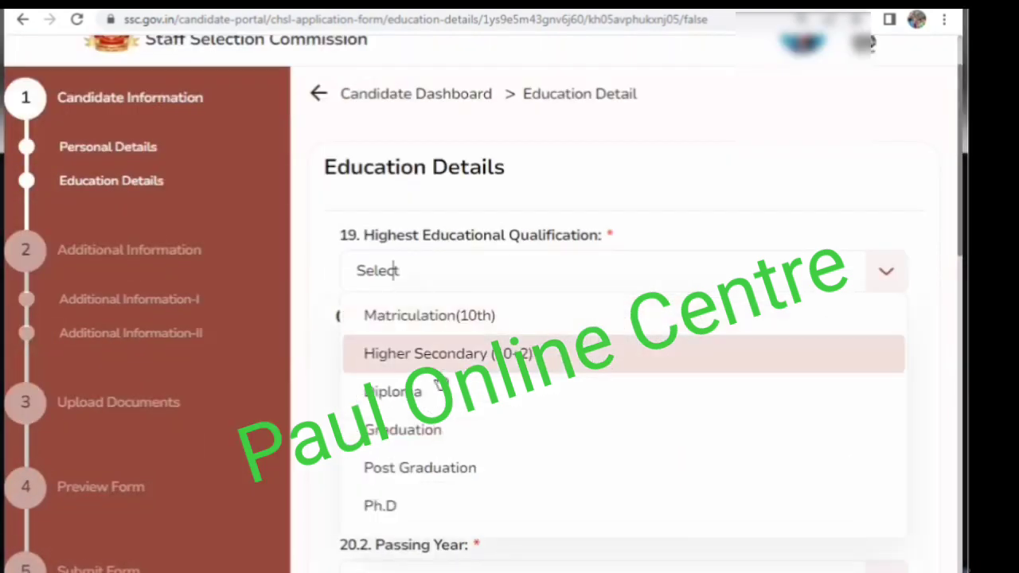
pyautogui.click(410, 429)
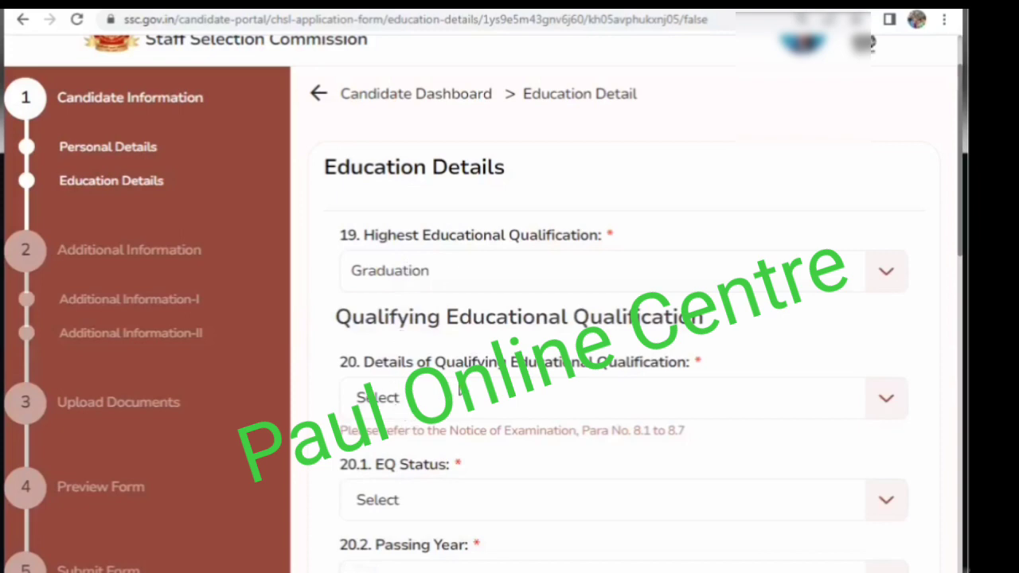
pyautogui.click(424, 407)
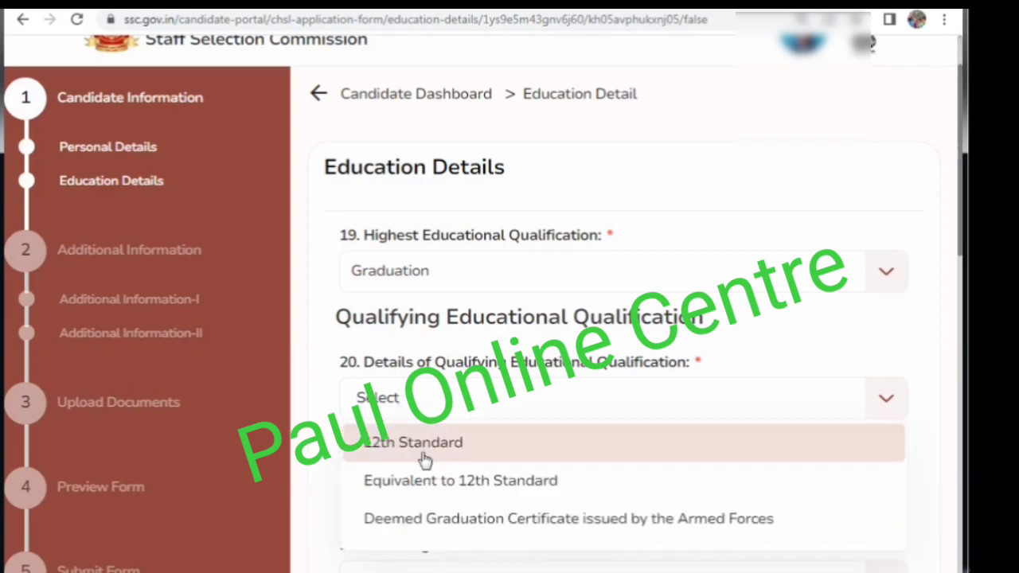
pyautogui.click(424, 443)
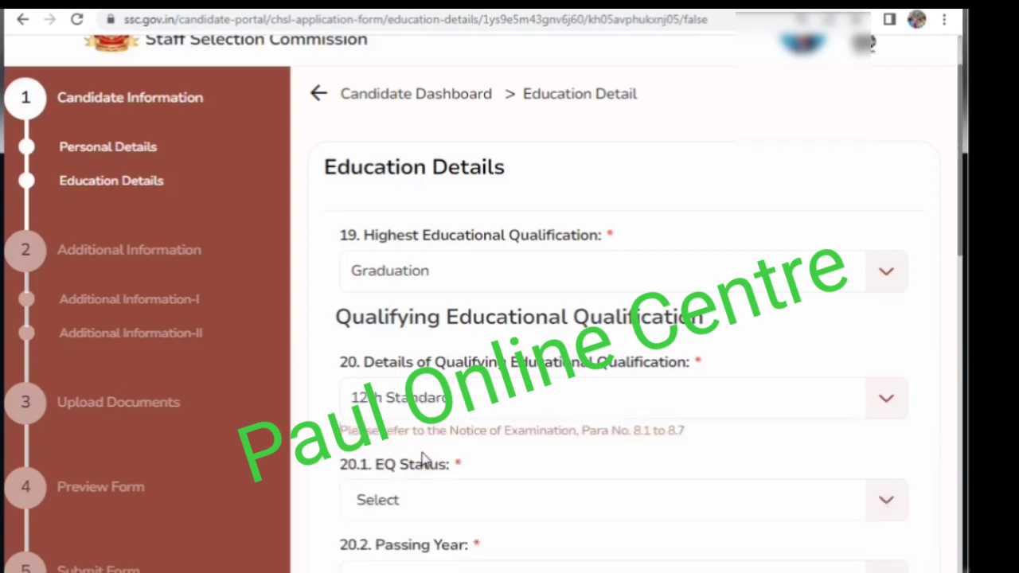
# Set the EQ status of the qualifying educational qualification to Passed
pyautogui.scroll(-1, 422, 460)
pyautogui.click(431, 434)
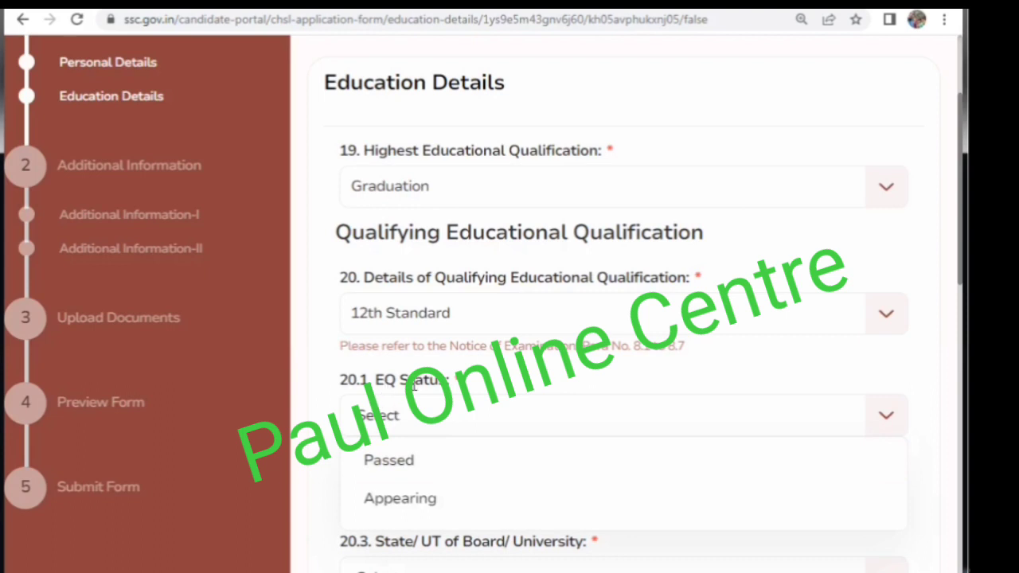
pyautogui.click(398, 470)
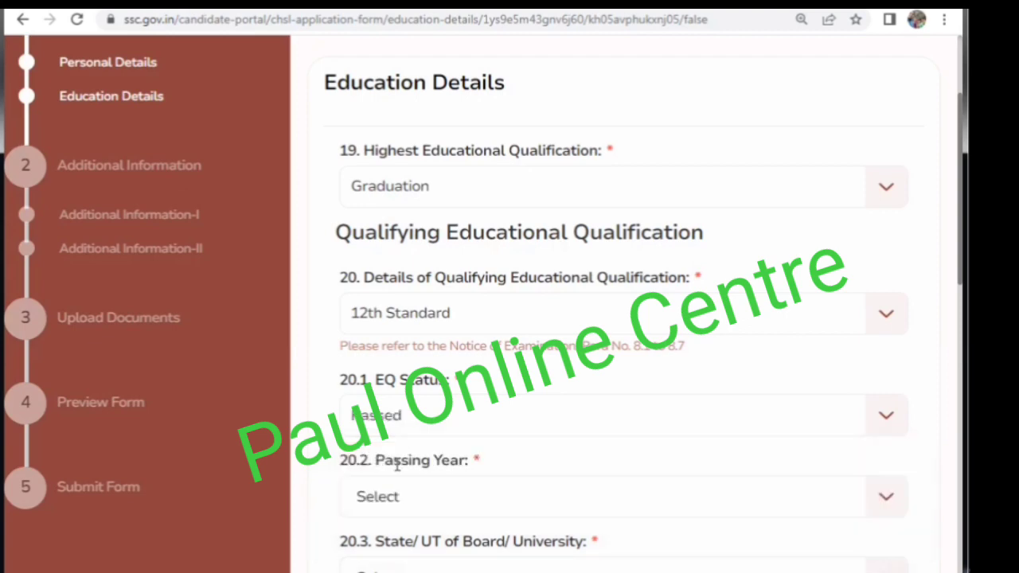
pyautogui.click(399, 415)
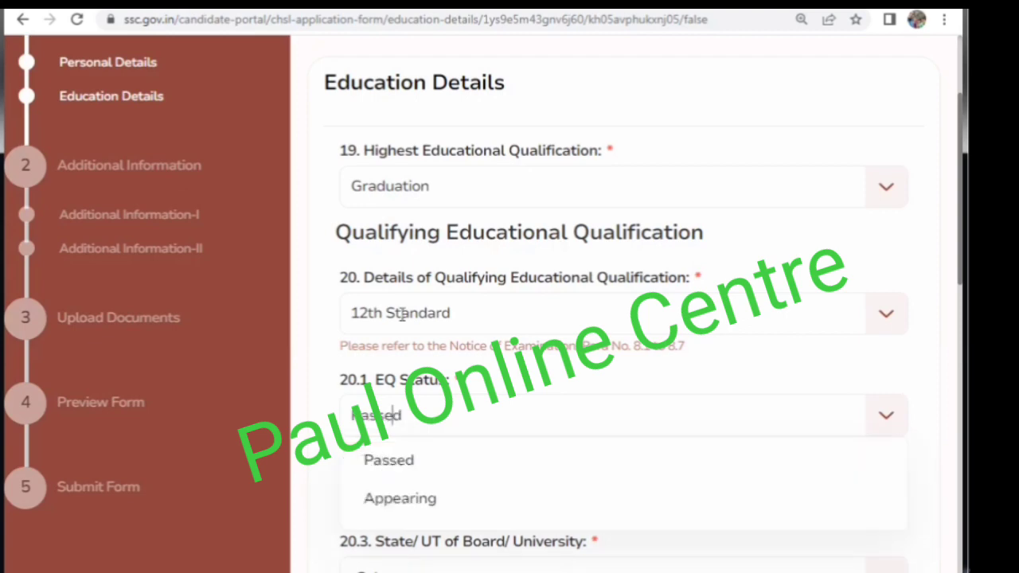
pyautogui.click(391, 460)
# Set the passing year of the qualifying educational qualification to 2016
pyautogui.scroll(-2, 394, 447)
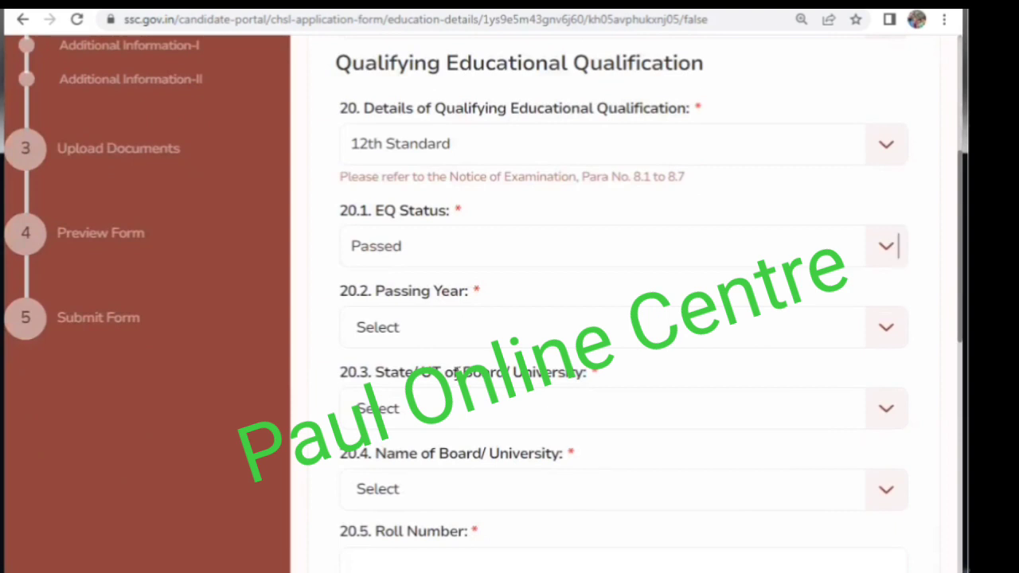
pyautogui.click(392, 325)
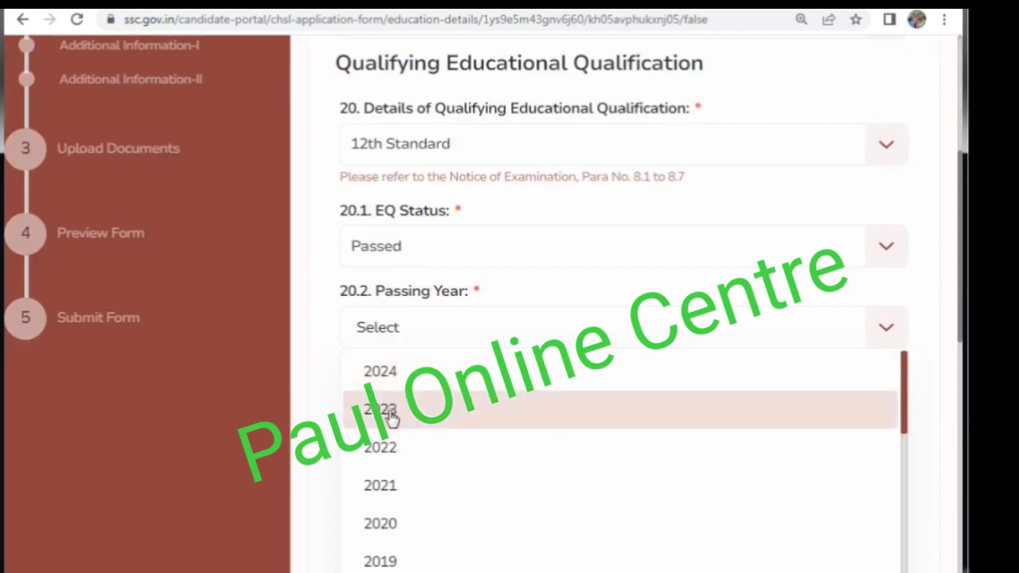
pyautogui.scroll(-5, 390, 454)
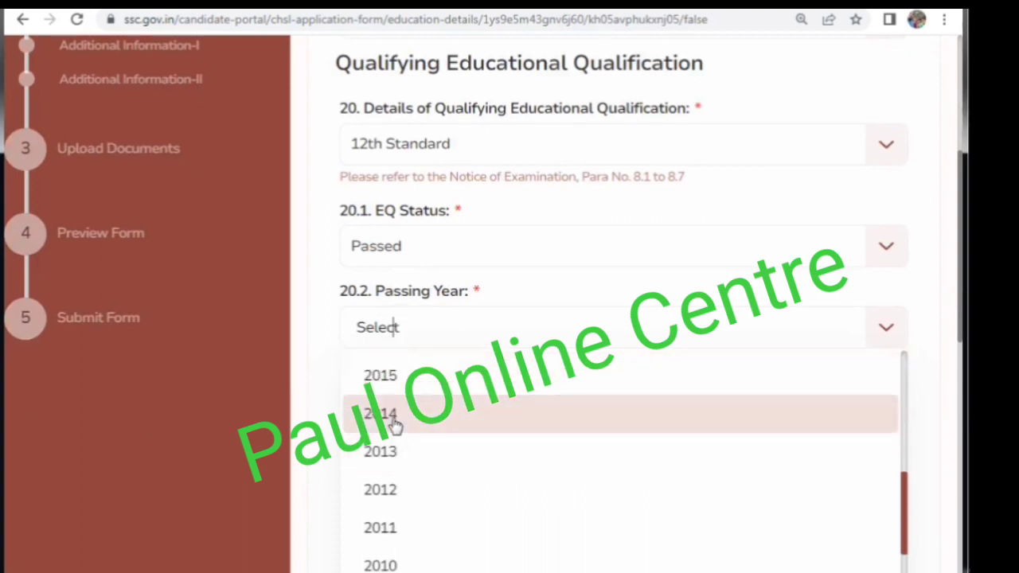
pyautogui.scroll(3, 392, 434)
pyautogui.click(398, 514)
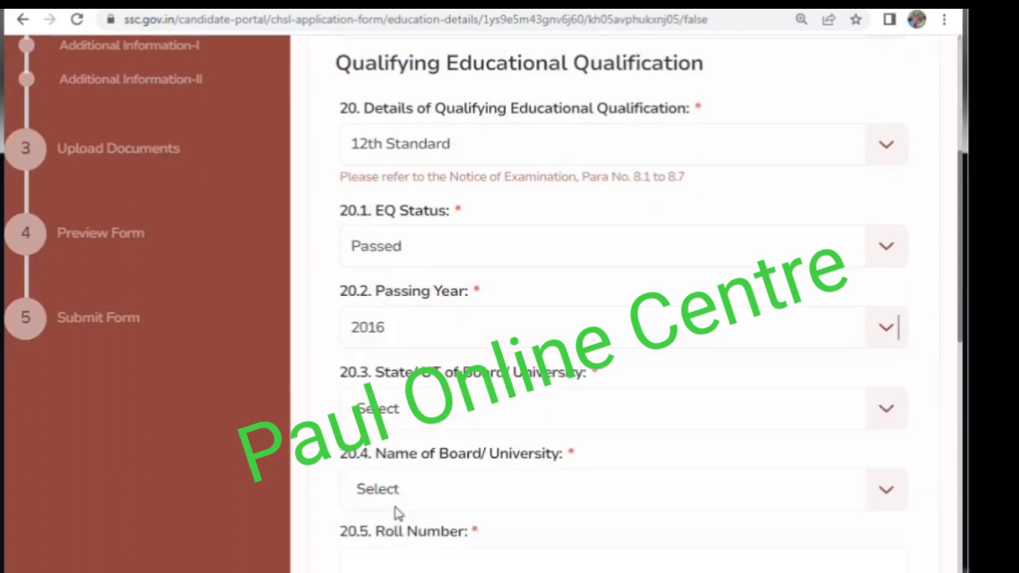
# Set the board's state to West Bengal and its name to West Bengal State Council of Technical & Vocational Education & Skill Development
pyautogui.click(390, 422)
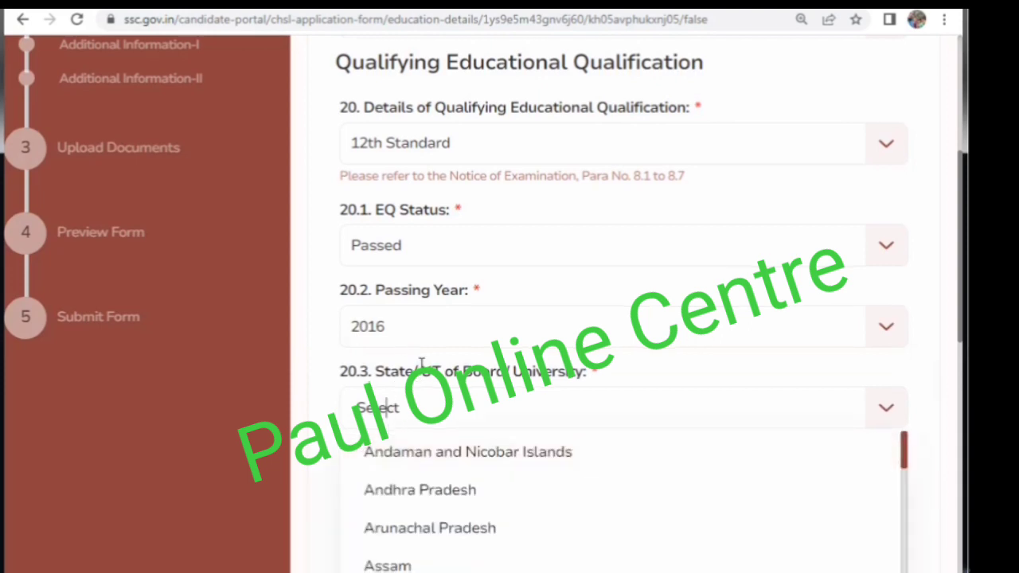
pyautogui.scroll(-2, 419, 364)
pyautogui.click(338, 242)
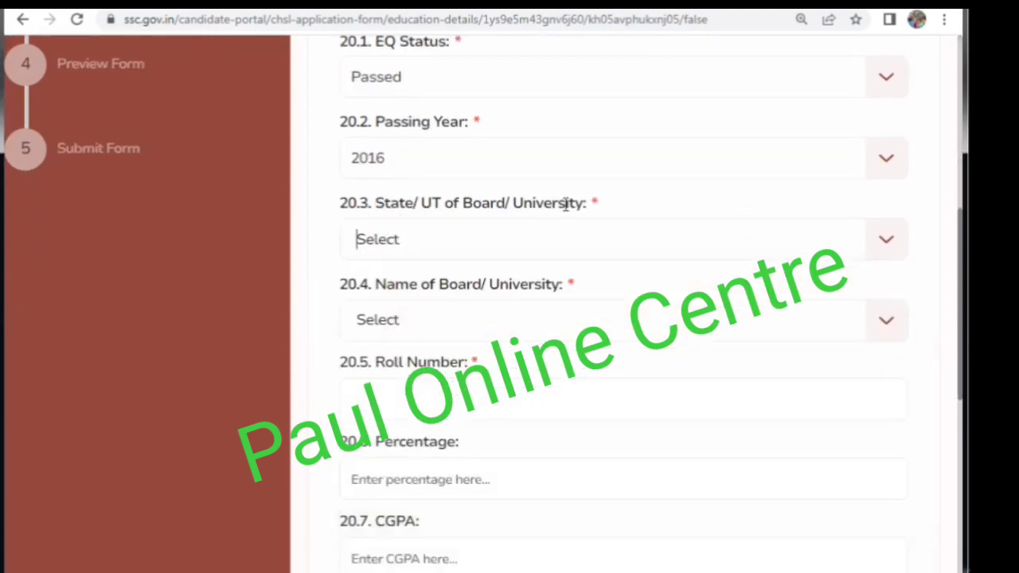
pyautogui.click(448, 231)
pyautogui.scroll(-6, 453, 439)
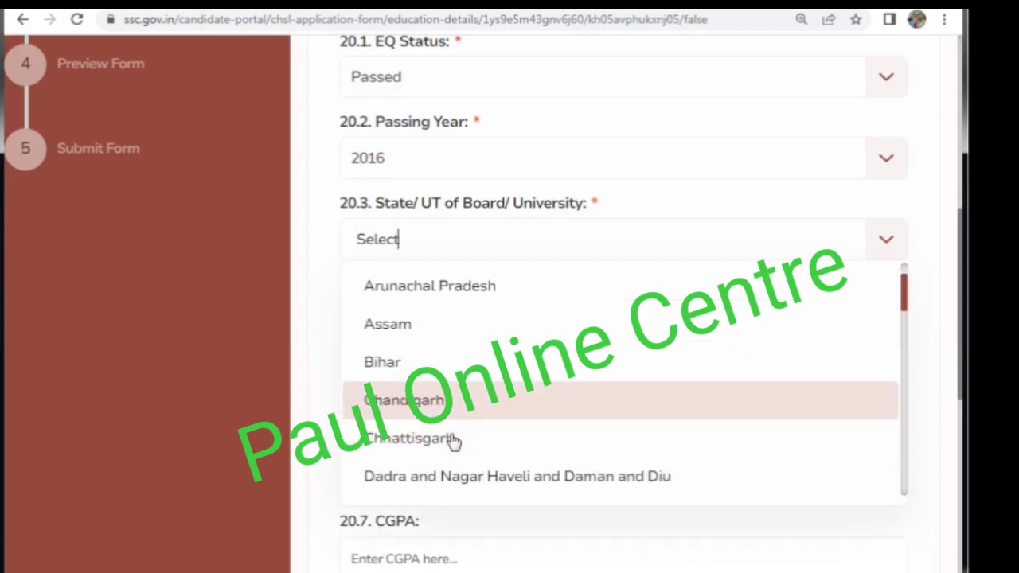
pyautogui.scroll(-6, 444, 473)
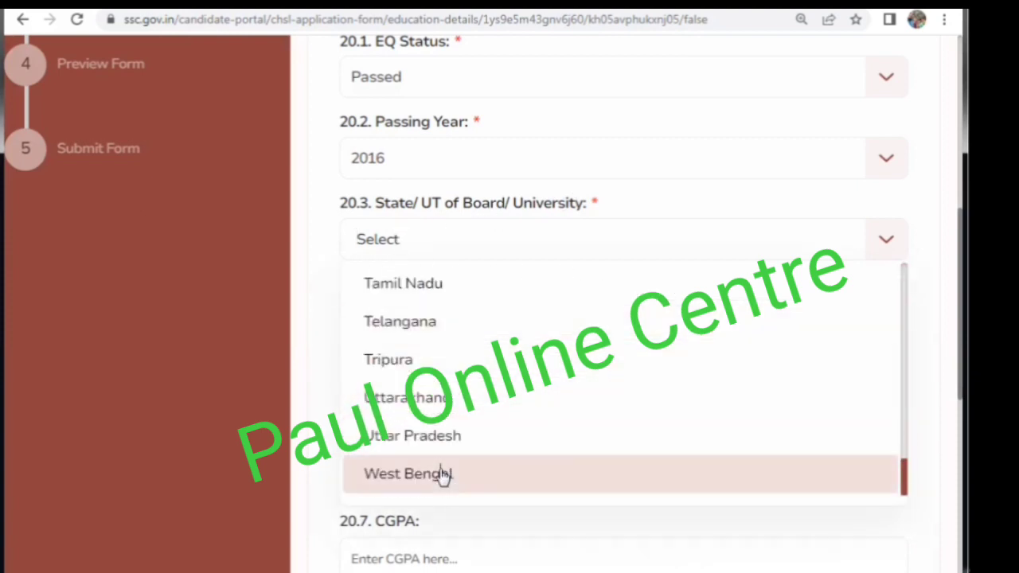
pyautogui.click(443, 478)
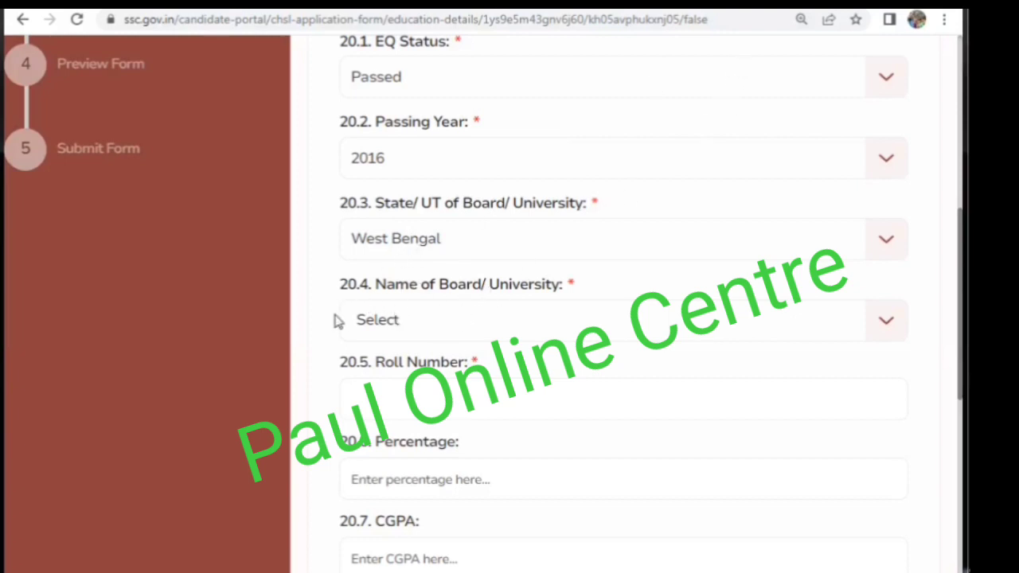
pyautogui.click(400, 321)
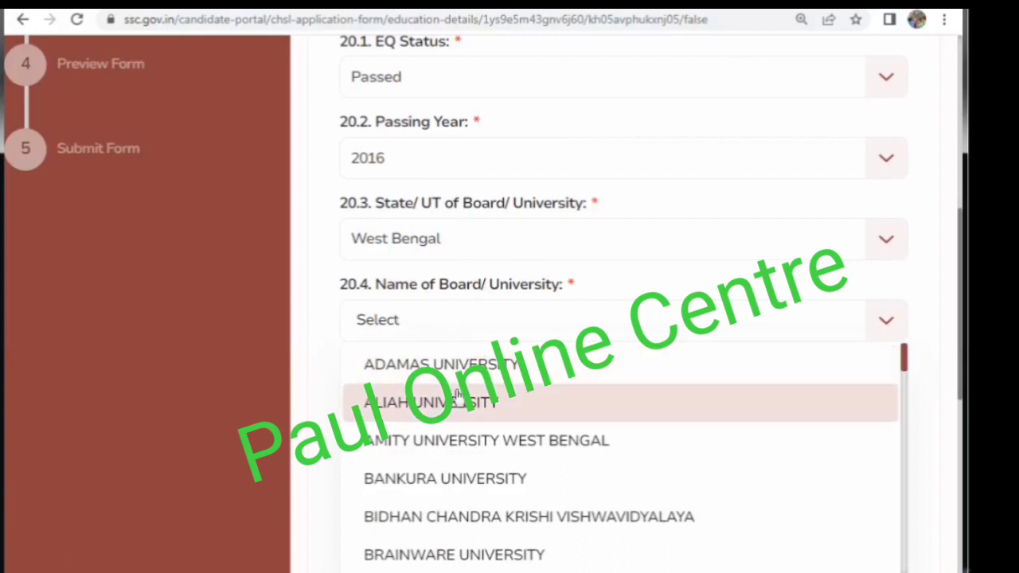
pyautogui.scroll(-5, 464, 402)
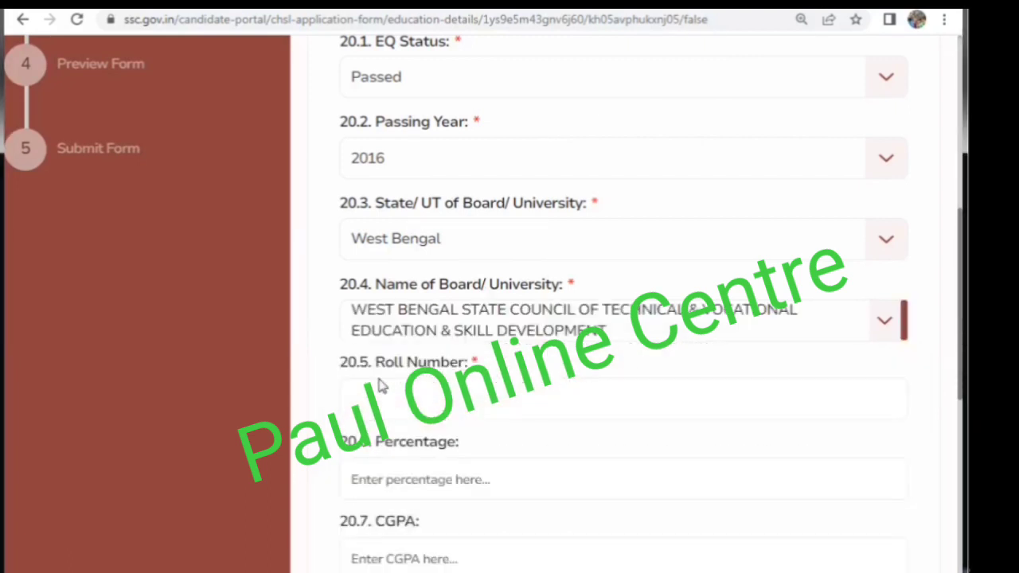
# Enter the candidate's roll number and a percentage of 61.67, and save the education details to continue to Additional Information-I
pyautogui.scroll(-1, 380, 385)
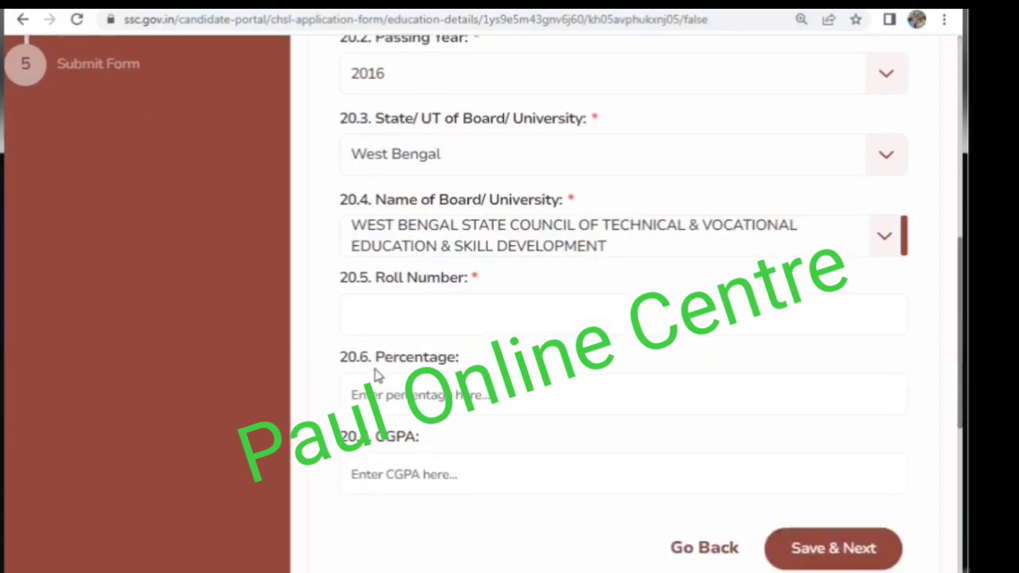
pyautogui.click(371, 369)
pyautogui.moveTo(360, 367); pyautogui.dragTo(485, 365)
pyautogui.click(496, 368)
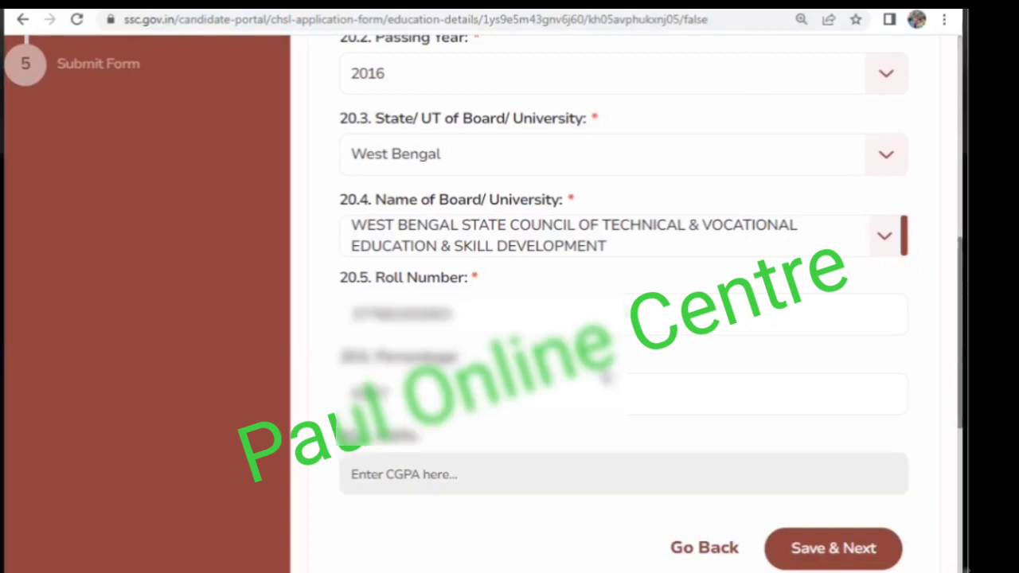
pyautogui.click(644, 312)
pyautogui.scroll(-1, 674, 348)
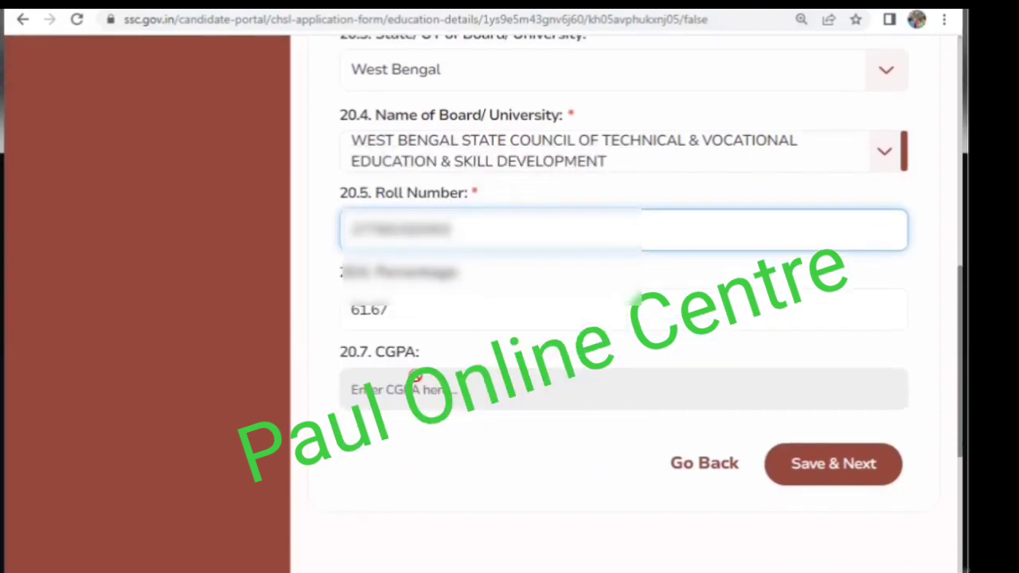
pyautogui.click(829, 481)
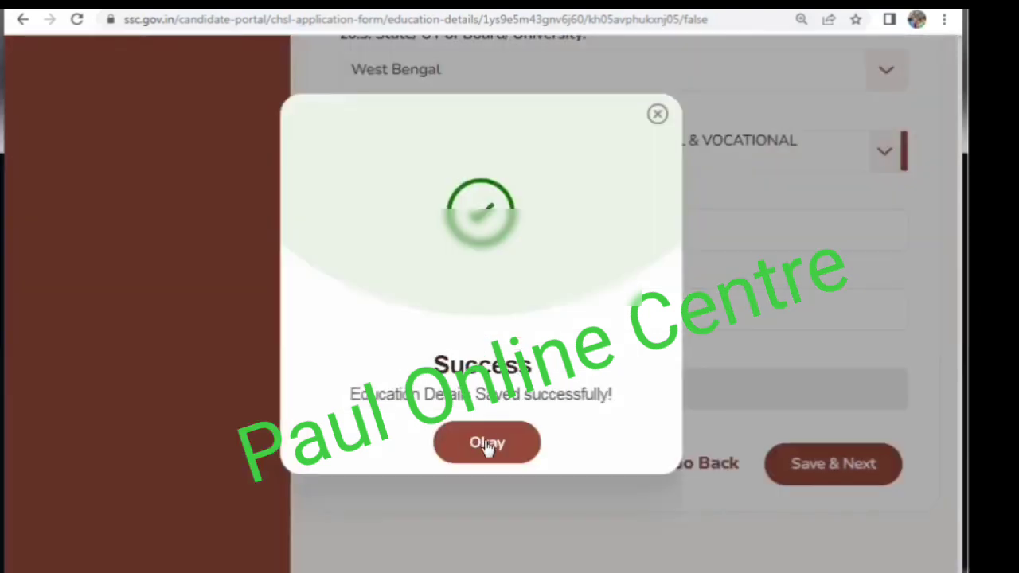
pyautogui.click(488, 444)
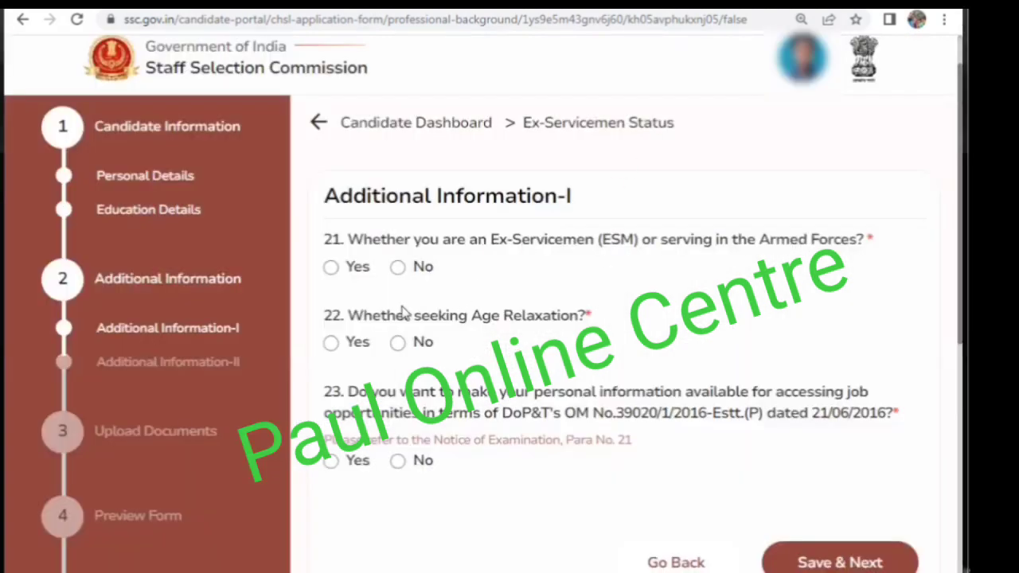
# Answer No to ex-servicemen status, Yes to age relaxation with code 02 - OBC, and No to making personal information available
pyautogui.click(399, 271)
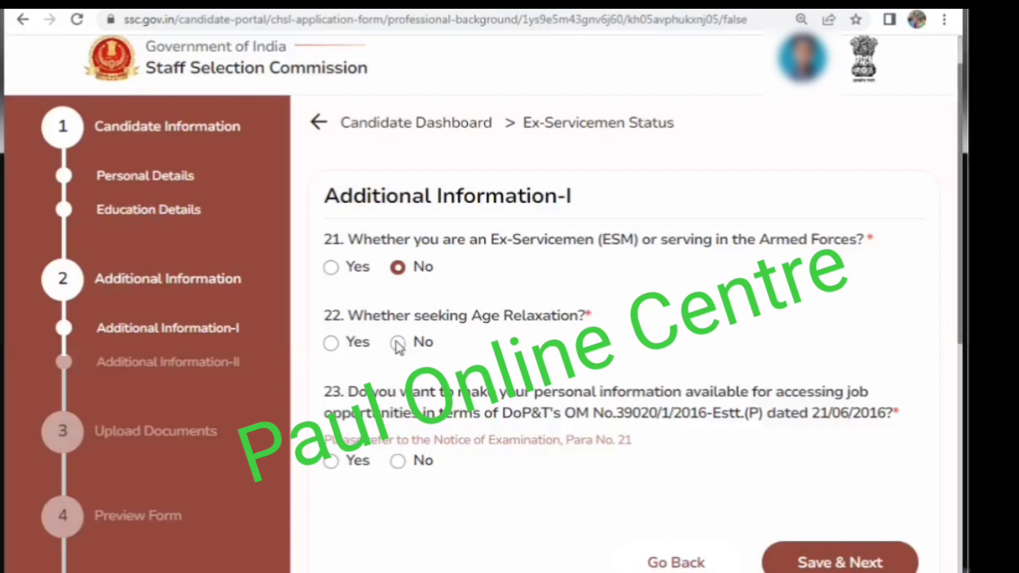
pyautogui.click(330, 342)
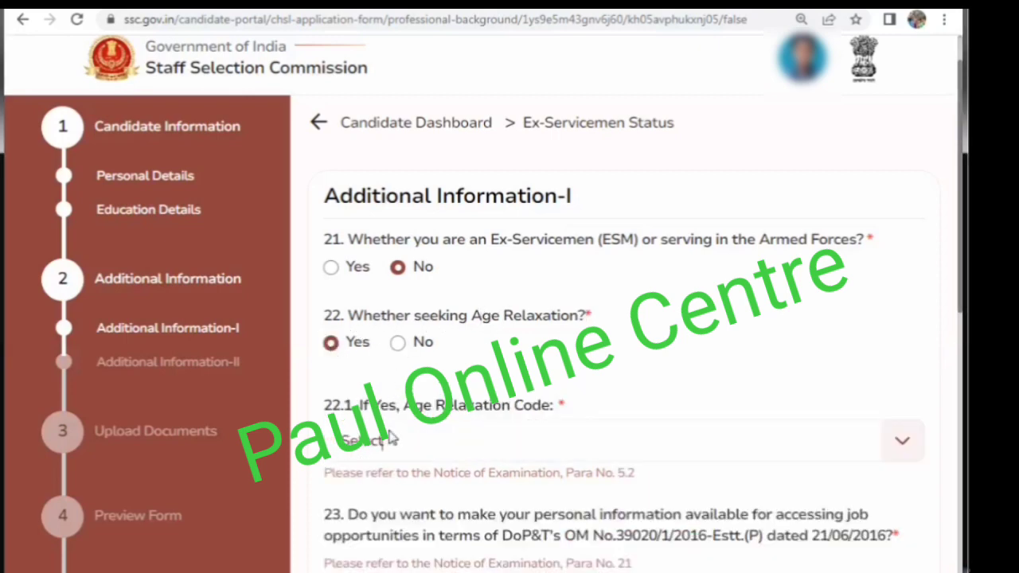
pyautogui.click(390, 438)
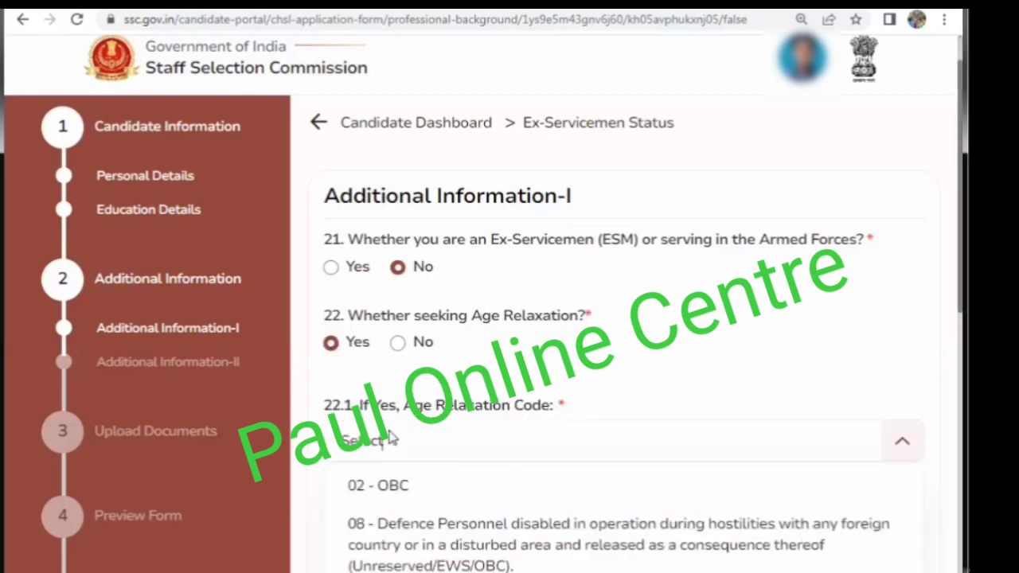
pyautogui.click(386, 487)
pyautogui.scroll(-1, 427, 468)
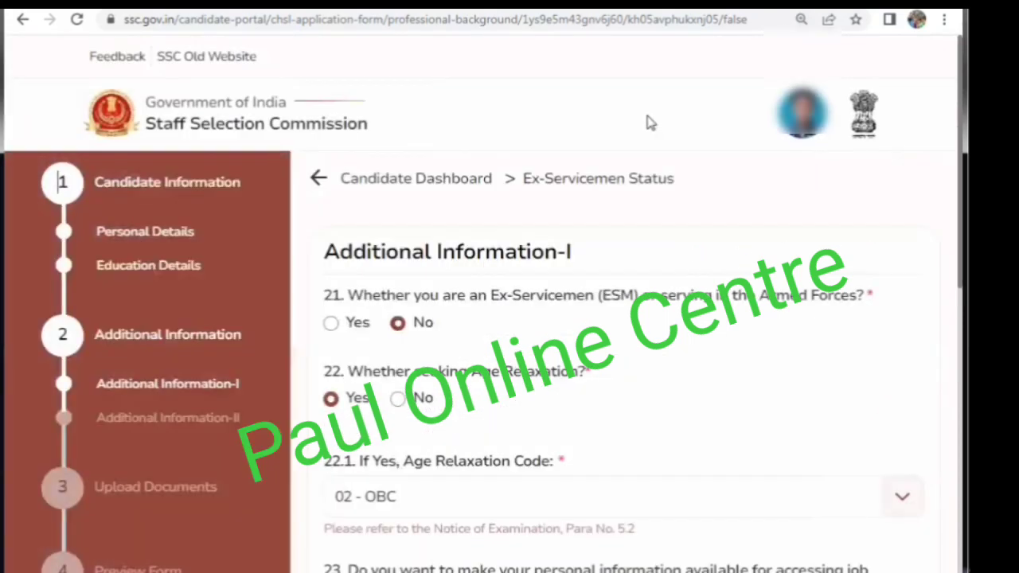
pyautogui.scroll(-1, 378, 353)
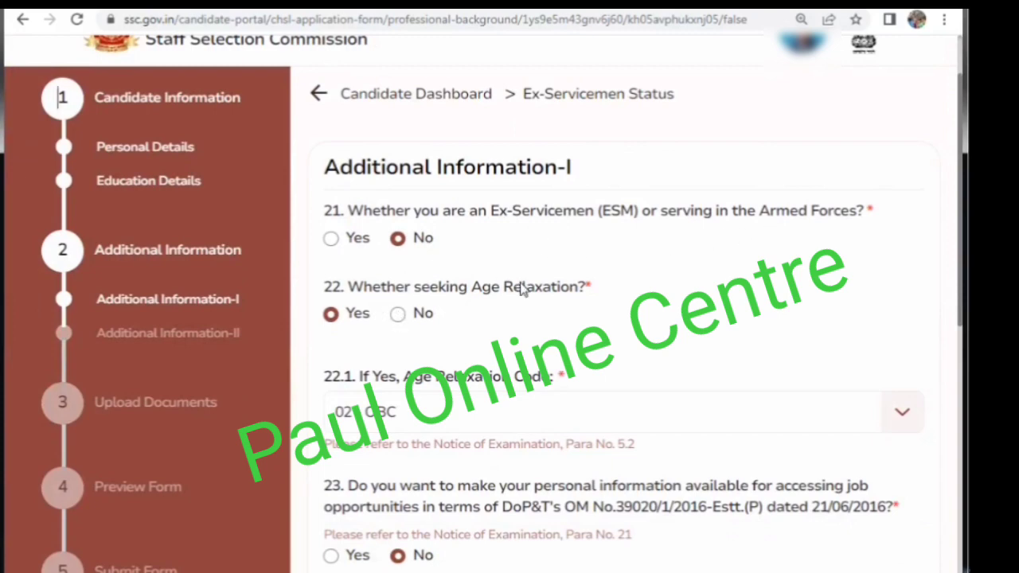
pyautogui.click(433, 413)
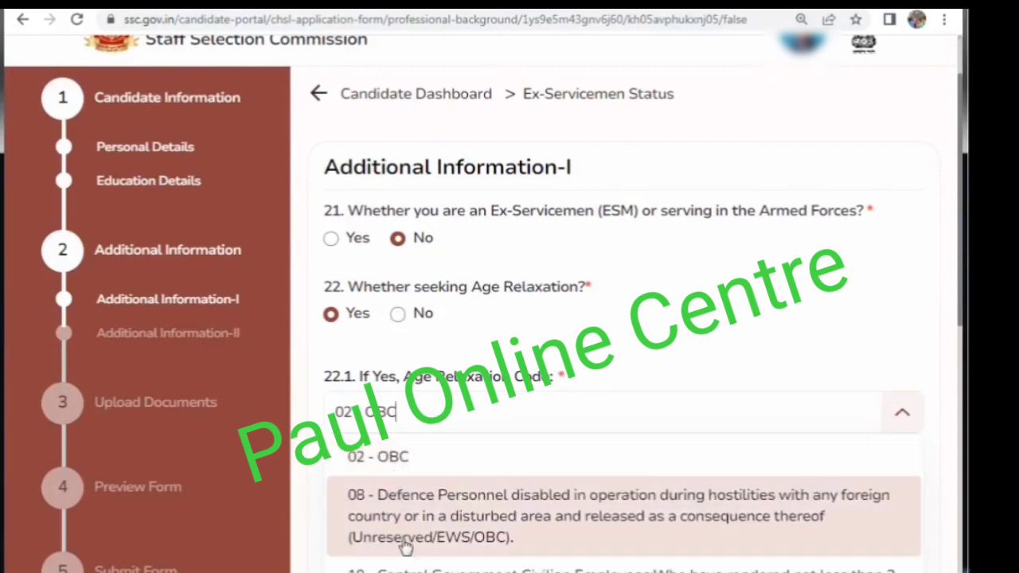
pyautogui.click(366, 459)
# Save the Additional Information-I answers and continue to the Additional Information-II section
pyautogui.scroll(-2, 467, 348)
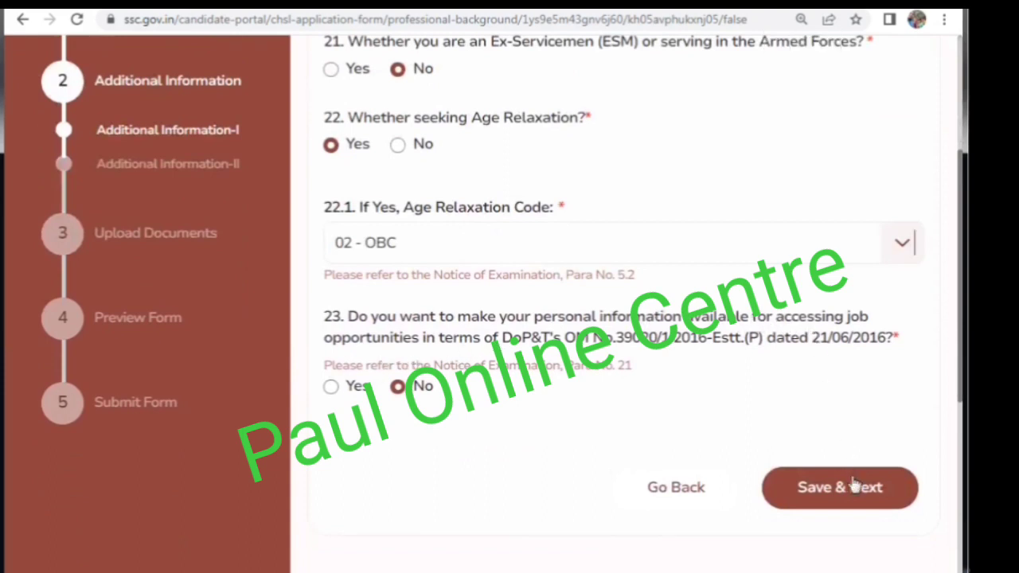
pyautogui.click(827, 497)
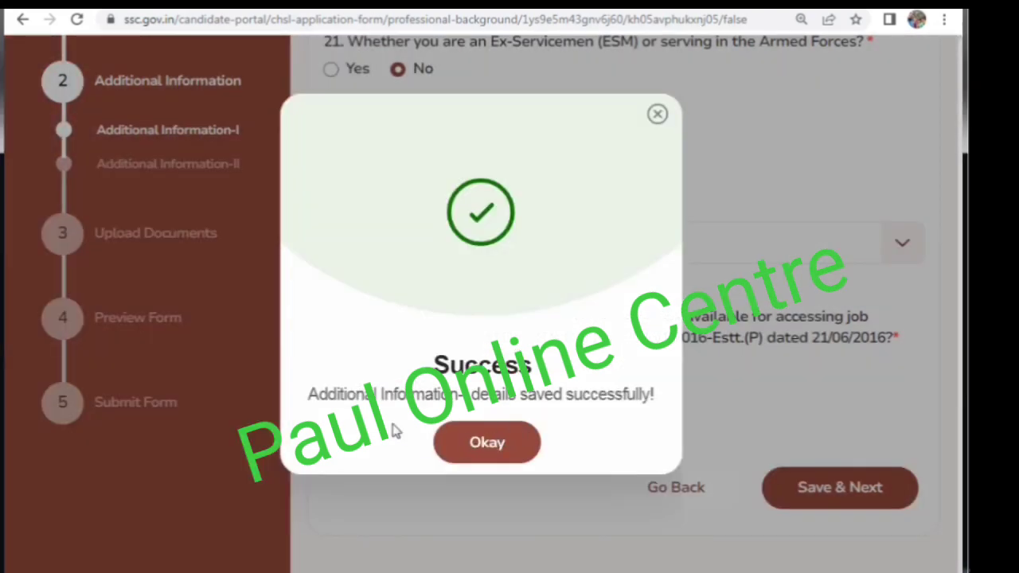
pyautogui.click(488, 443)
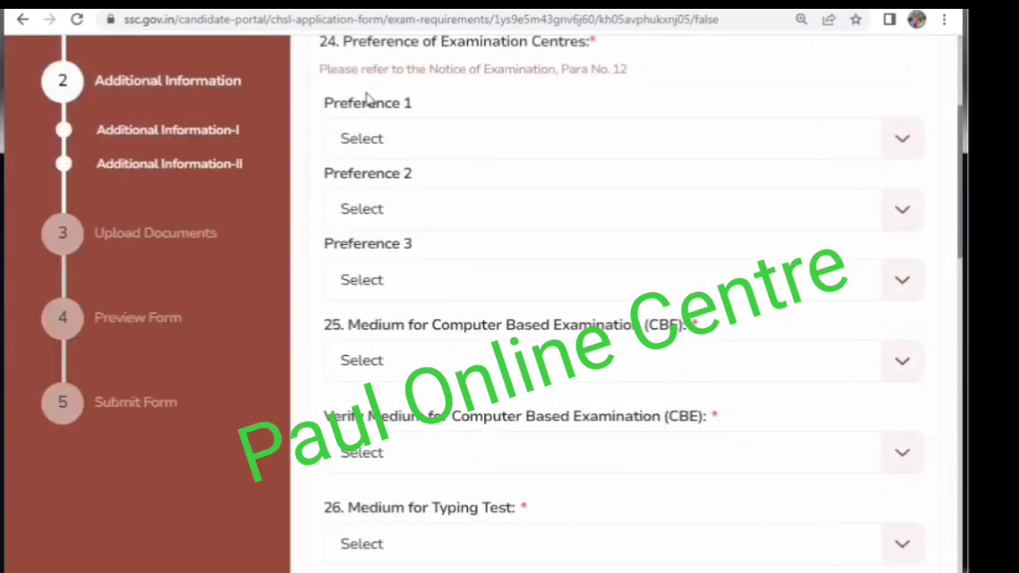
# Set the first examination centre preference to ER-Siliguri (4415)
pyautogui.scroll(1, 368, 97)
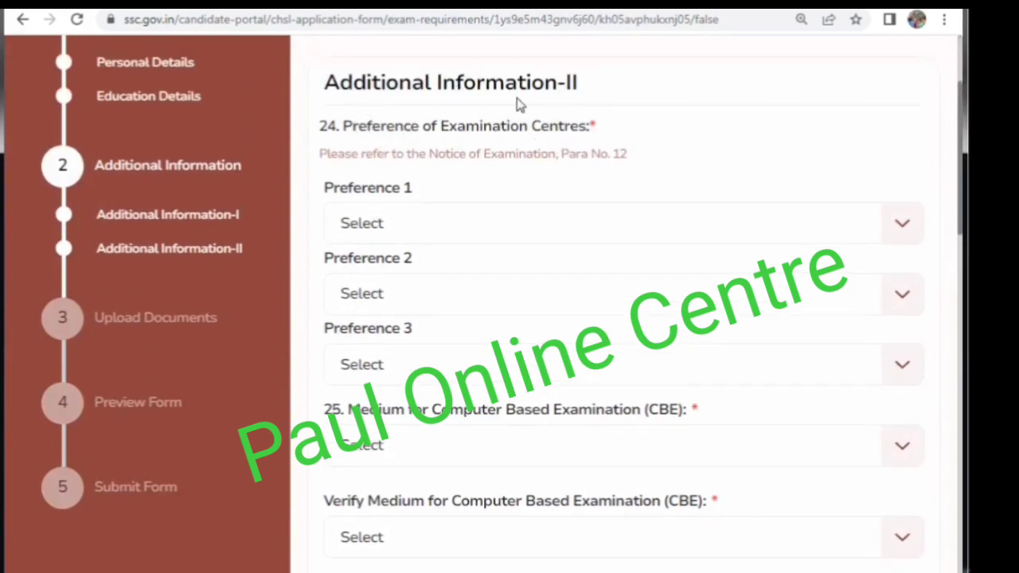
pyautogui.click(364, 223)
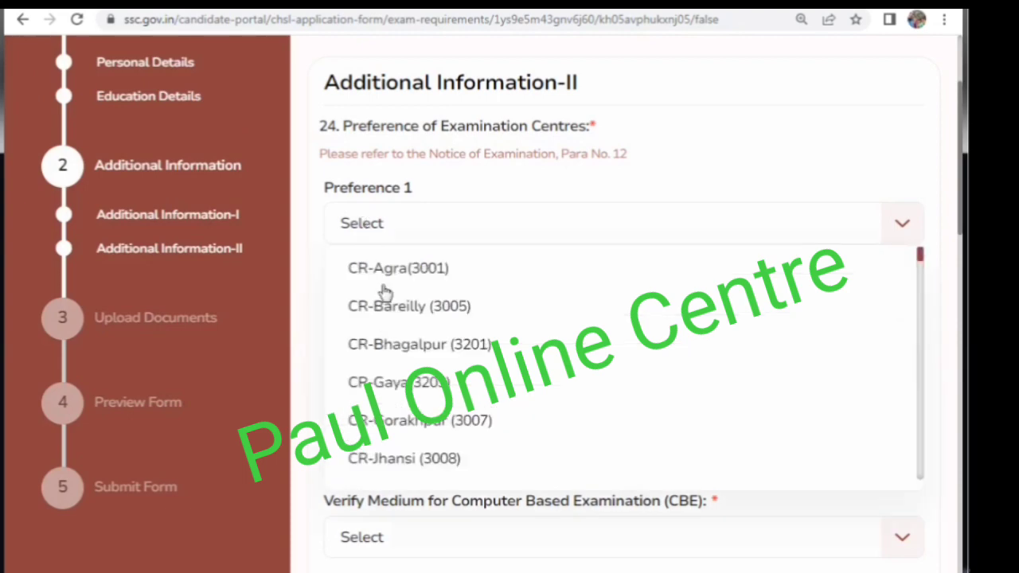
pyautogui.scroll(-3, 444, 371)
pyautogui.scroll(-6, 444, 373)
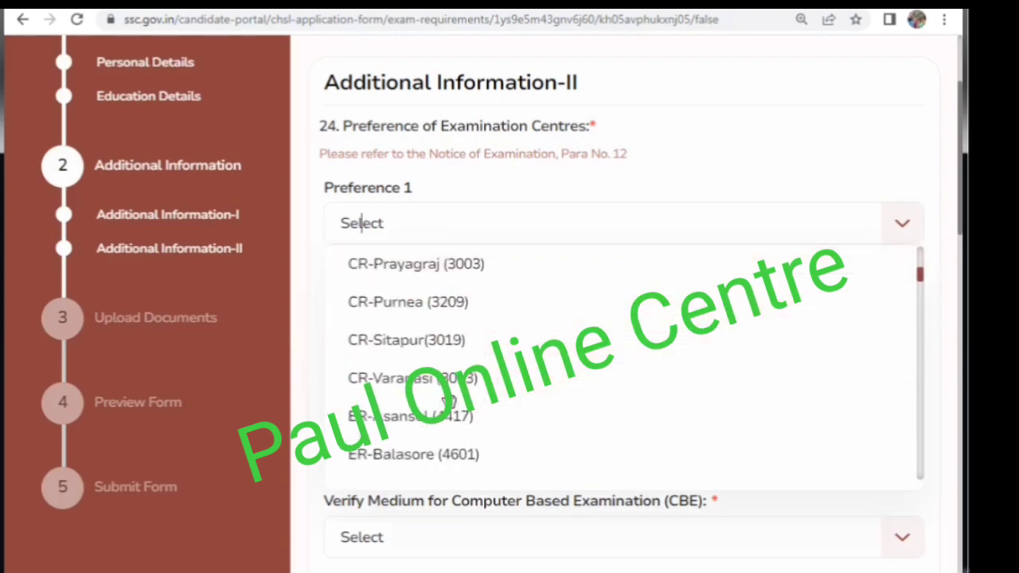
pyautogui.scroll(-4, 432, 390)
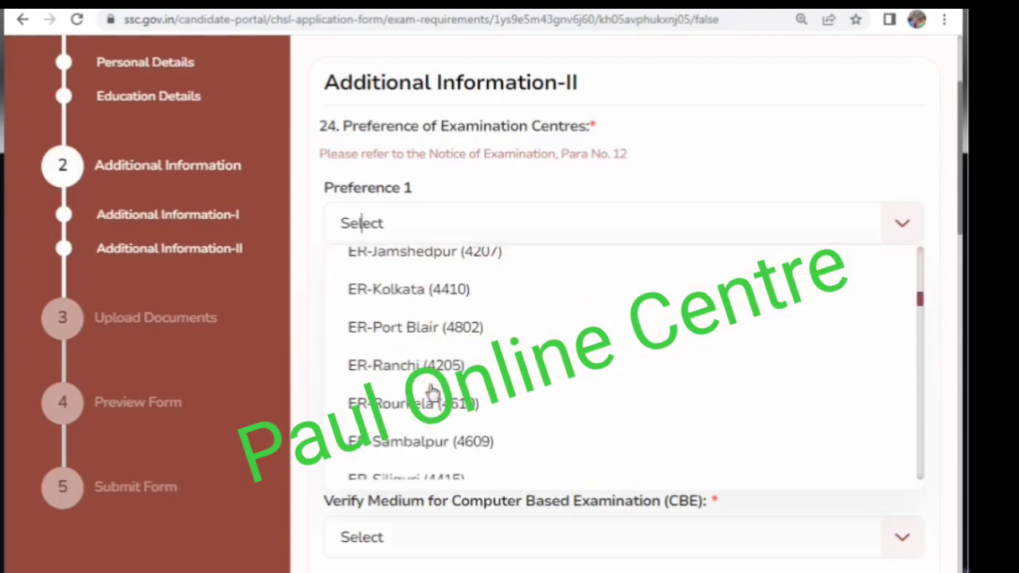
pyautogui.click(422, 396)
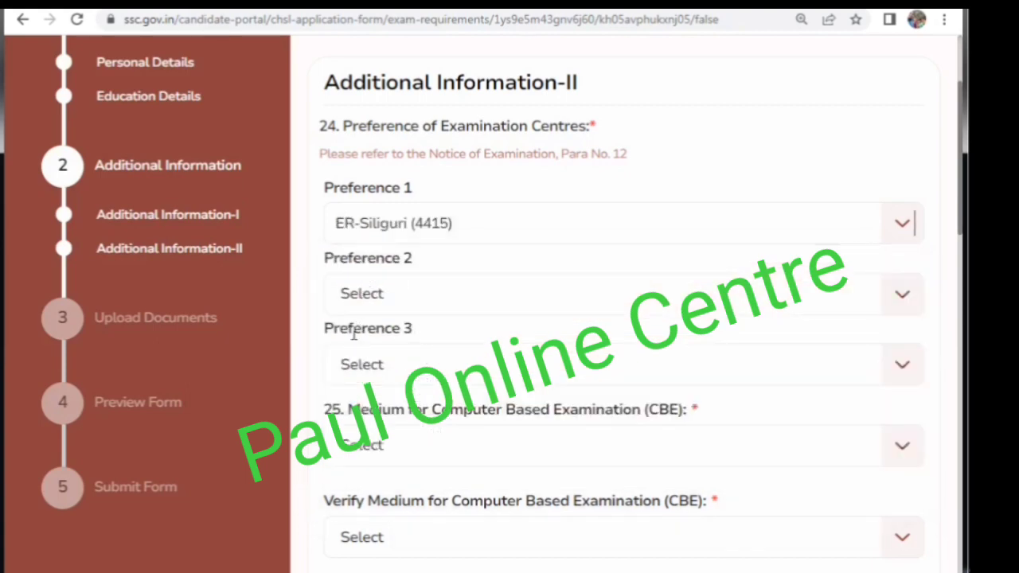
# Set the second examination centre preference to ER-Kolkata (4410)
pyautogui.click(392, 308)
pyautogui.scroll(-4, 398, 415)
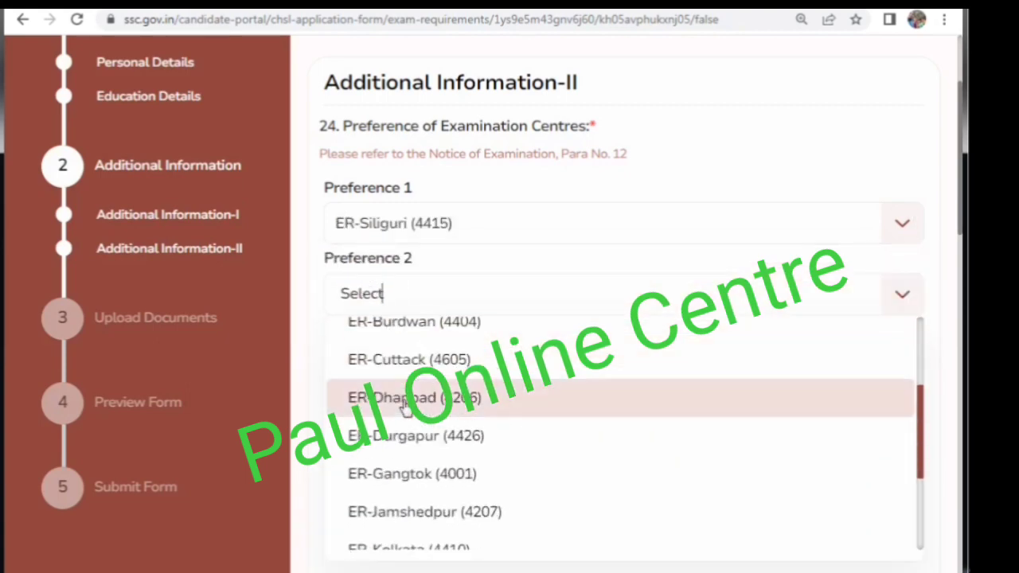
pyautogui.click(395, 465)
# Set the third examination centre preference to ER-Durgapur (4426)
pyautogui.scroll(-1, 416, 289)
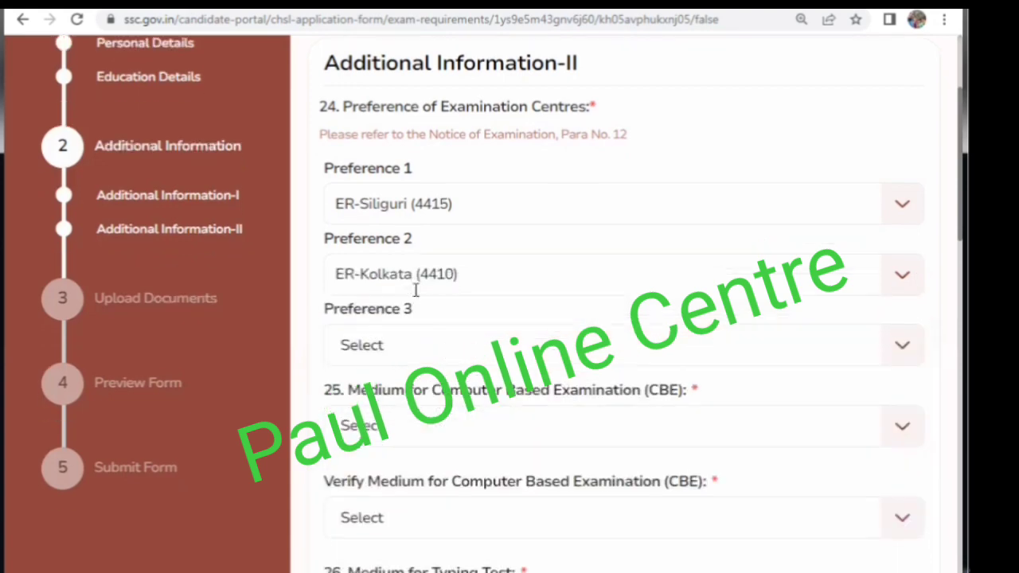
pyautogui.click(386, 284)
pyautogui.scroll(-4, 354, 428)
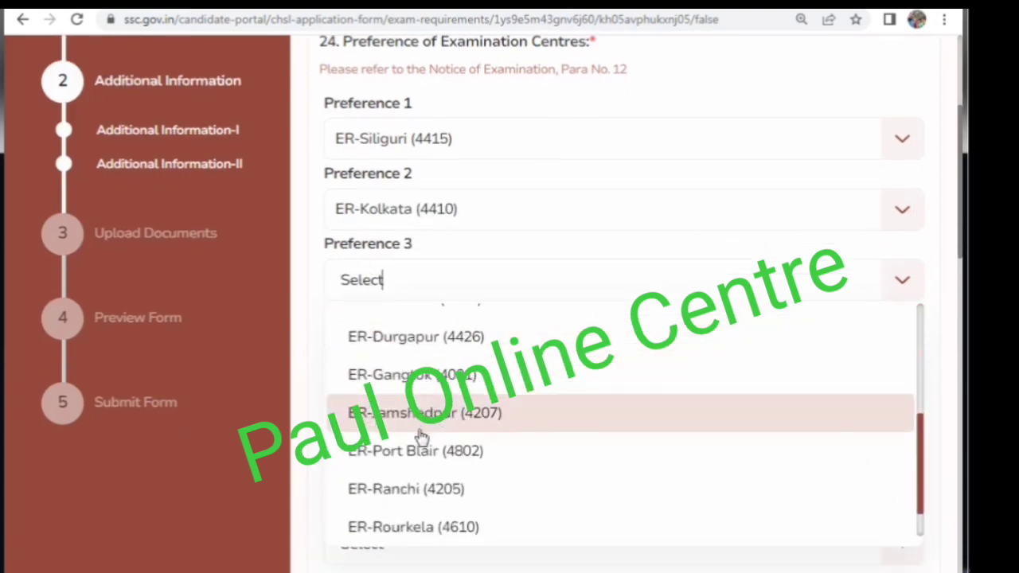
pyautogui.scroll(2, 420, 446)
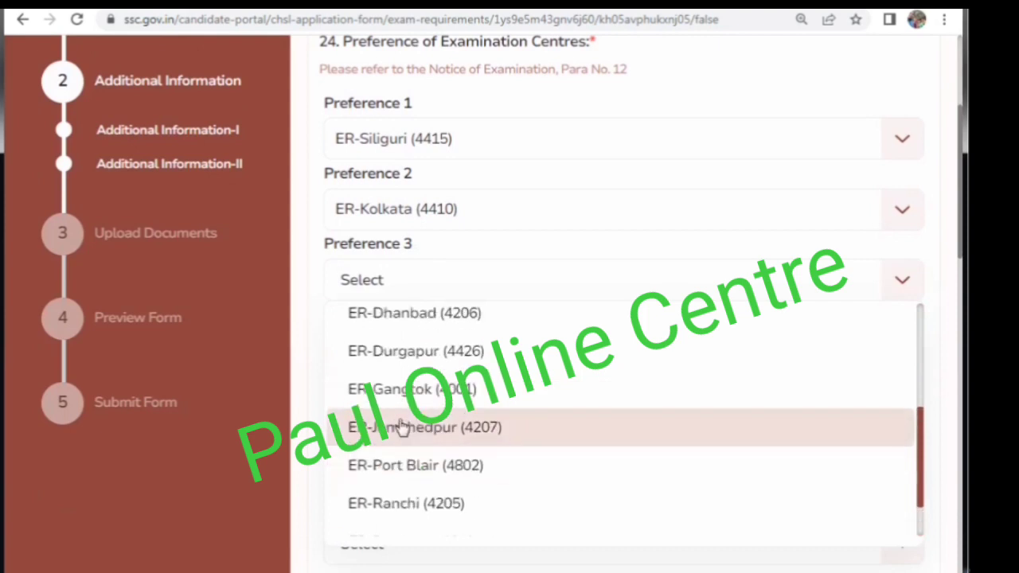
pyautogui.click(401, 371)
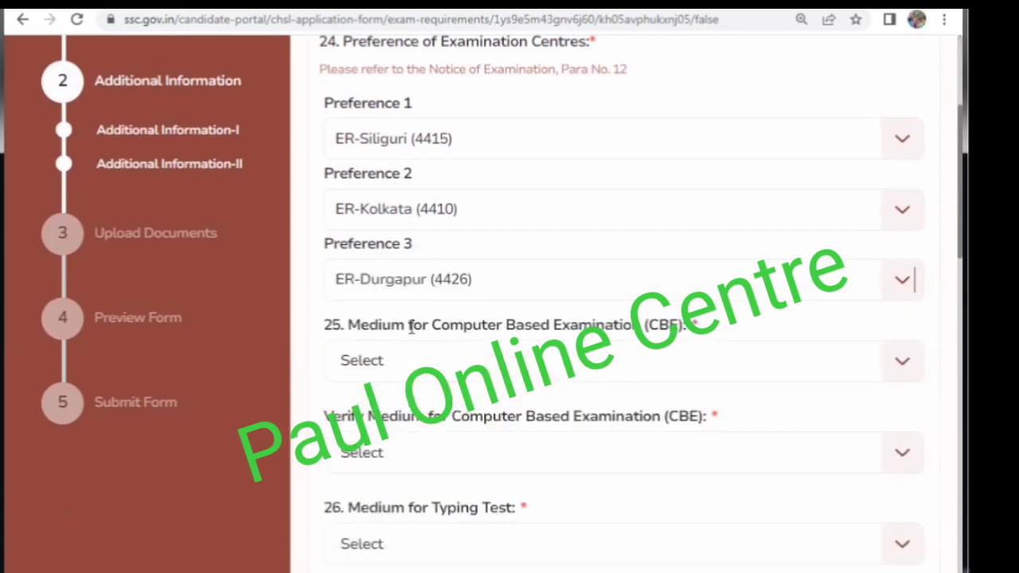
# Set both the medium for the Computer Based Examination and its verification field to 04 - Bengali
pyautogui.click(434, 362)
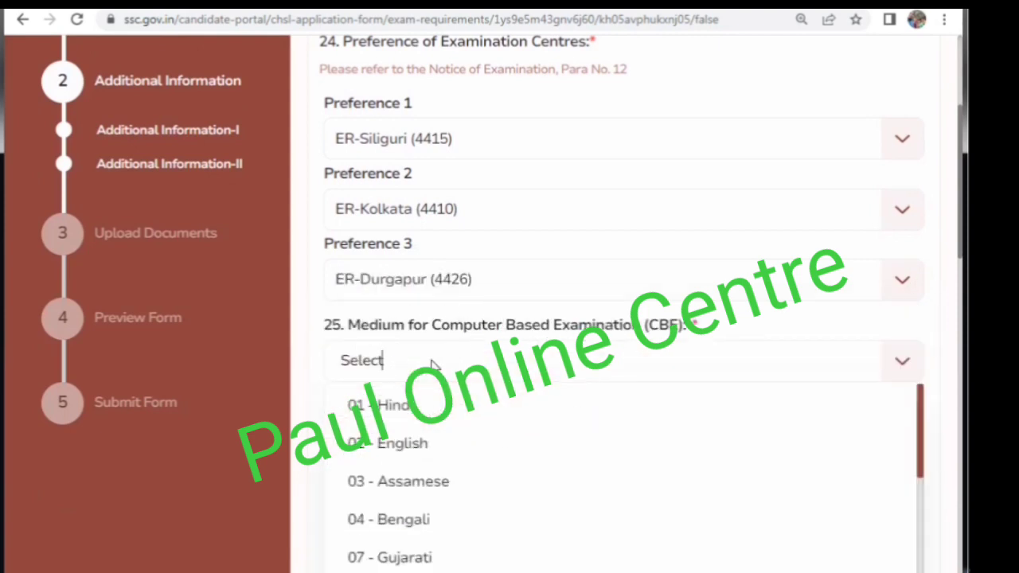
pyautogui.click(405, 521)
pyautogui.scroll(-2, 387, 398)
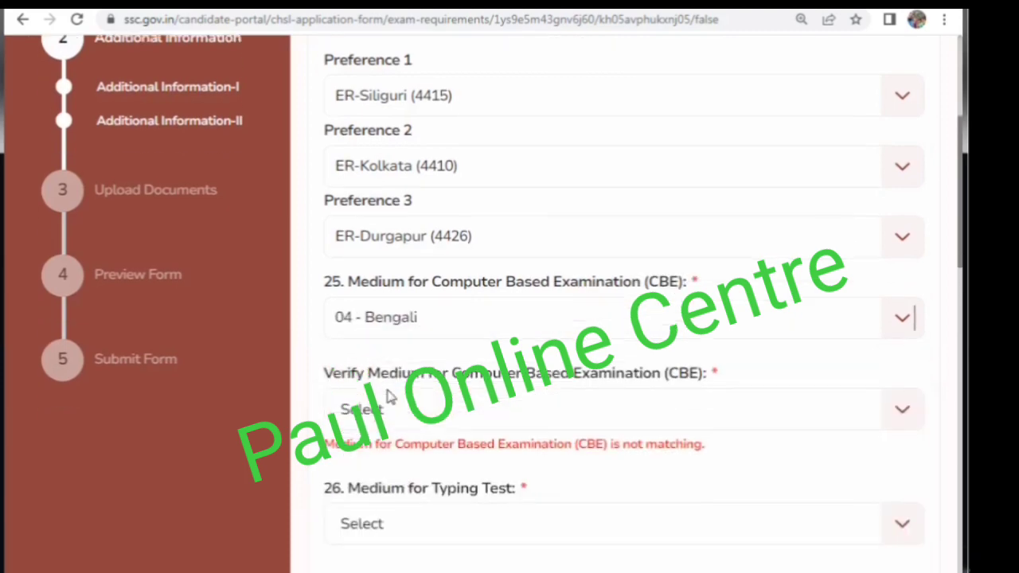
pyautogui.click(401, 375)
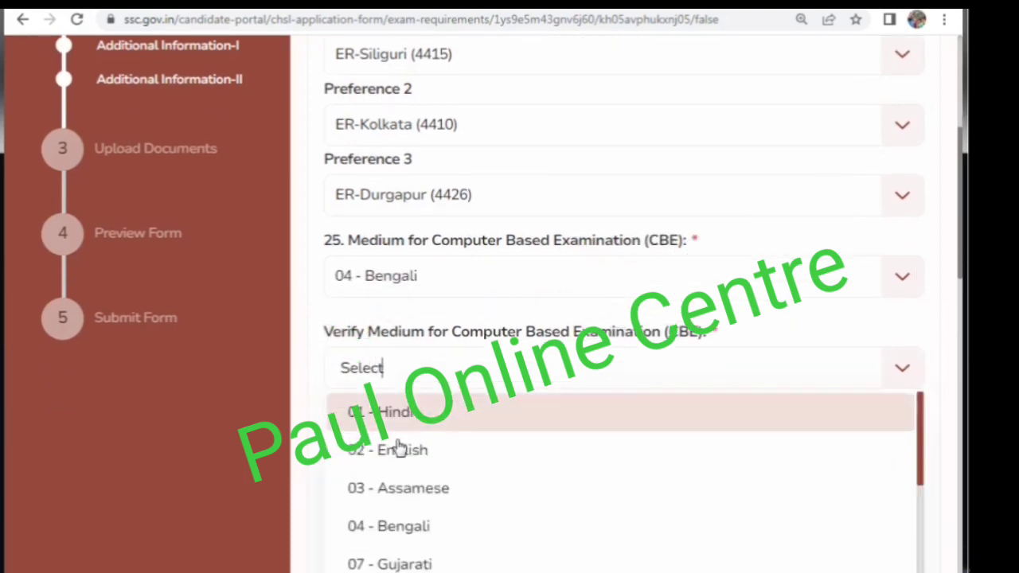
pyautogui.click(398, 523)
# Set both the medium for the typing test and its verification field to English
pyautogui.scroll(-2, 391, 412)
pyautogui.scroll(-1, 384, 394)
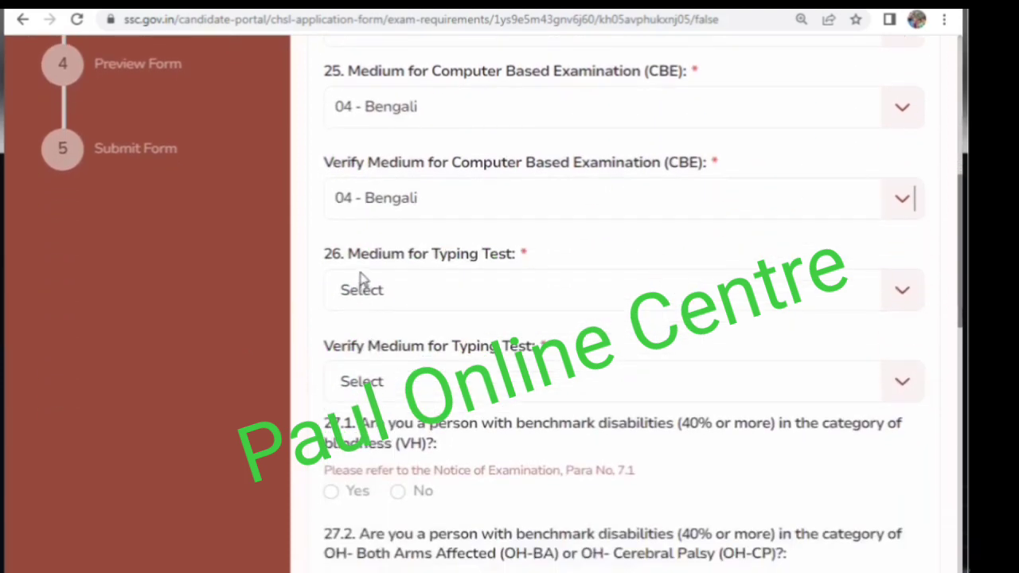
pyautogui.click(383, 307)
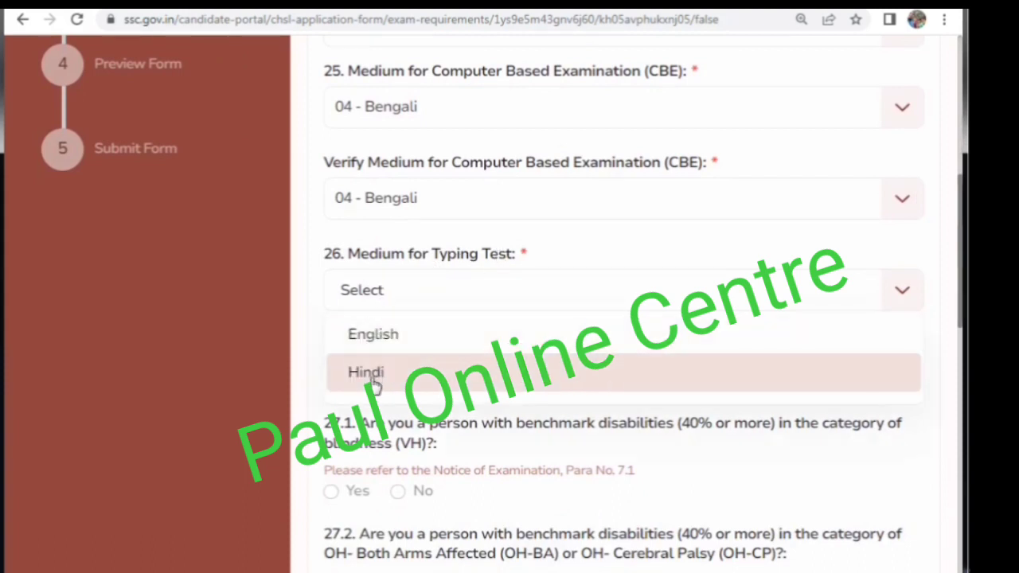
pyautogui.click(381, 339)
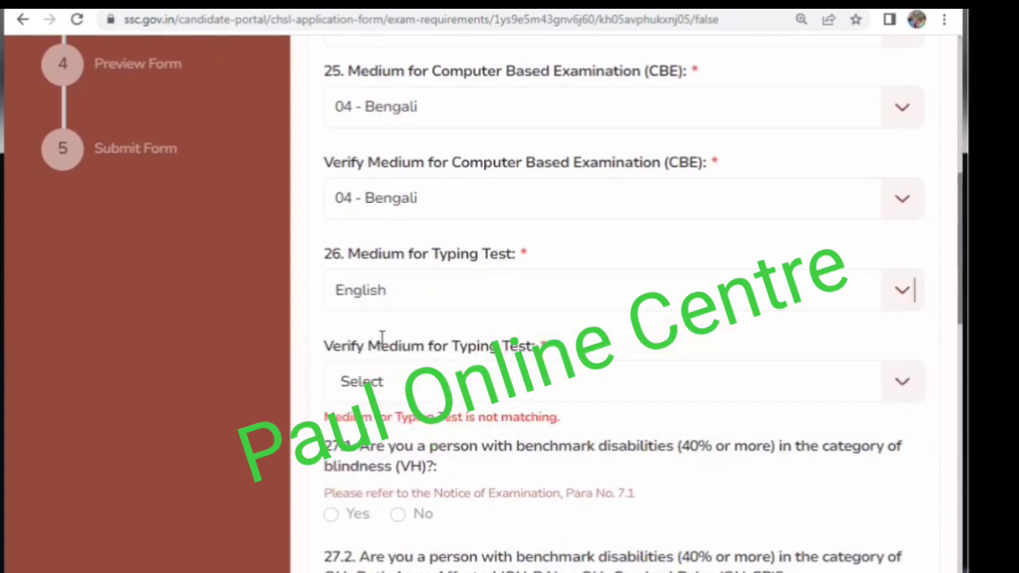
pyautogui.scroll(-1, 381, 338)
pyautogui.click(393, 301)
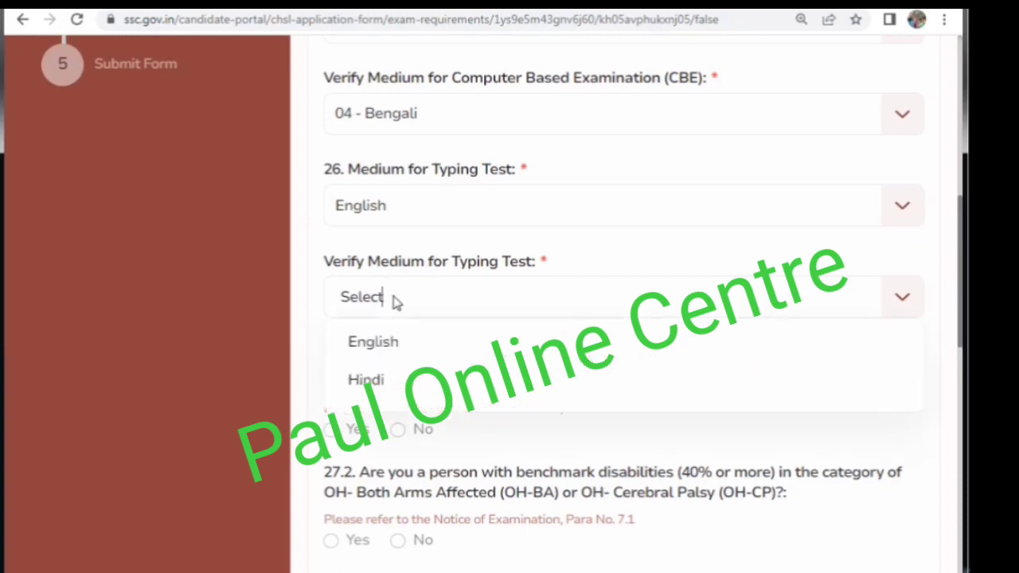
pyautogui.click(381, 356)
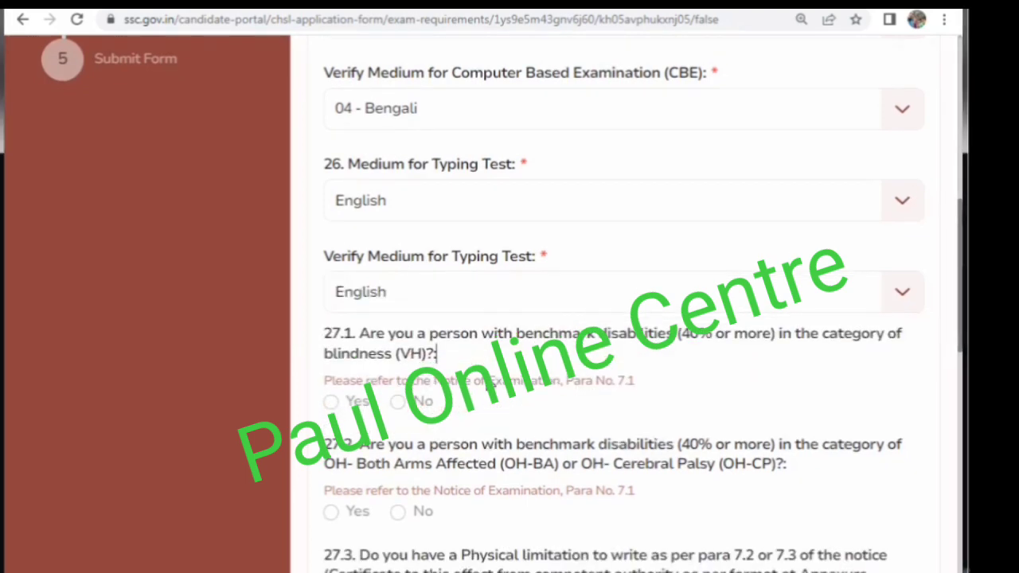
# Answer No to question 27.3 about having a physical limitation to write
pyautogui.scroll(-1, 477, 374)
pyautogui.scroll(-2, 399, 330)
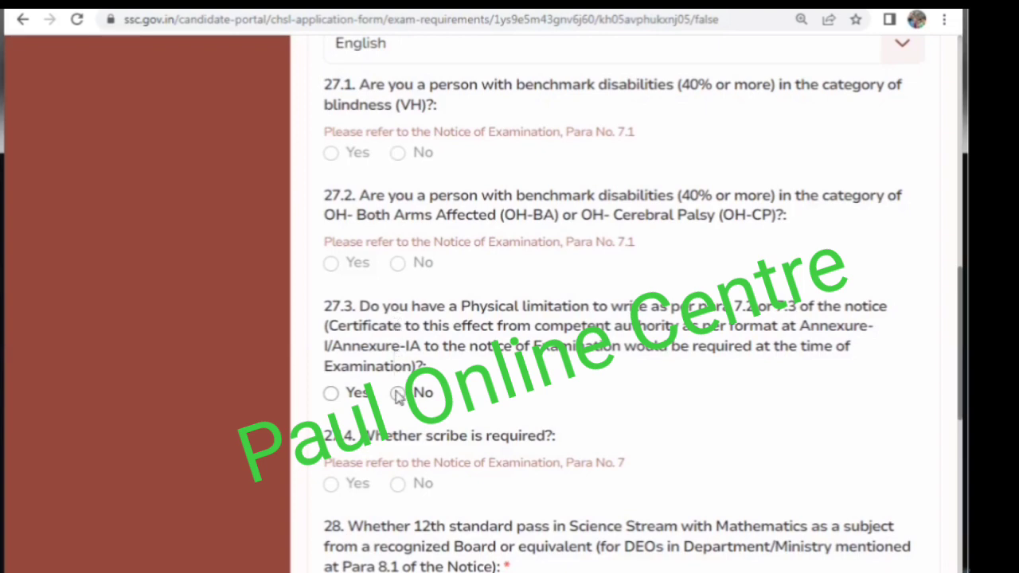
pyautogui.scroll(-2, 418, 382)
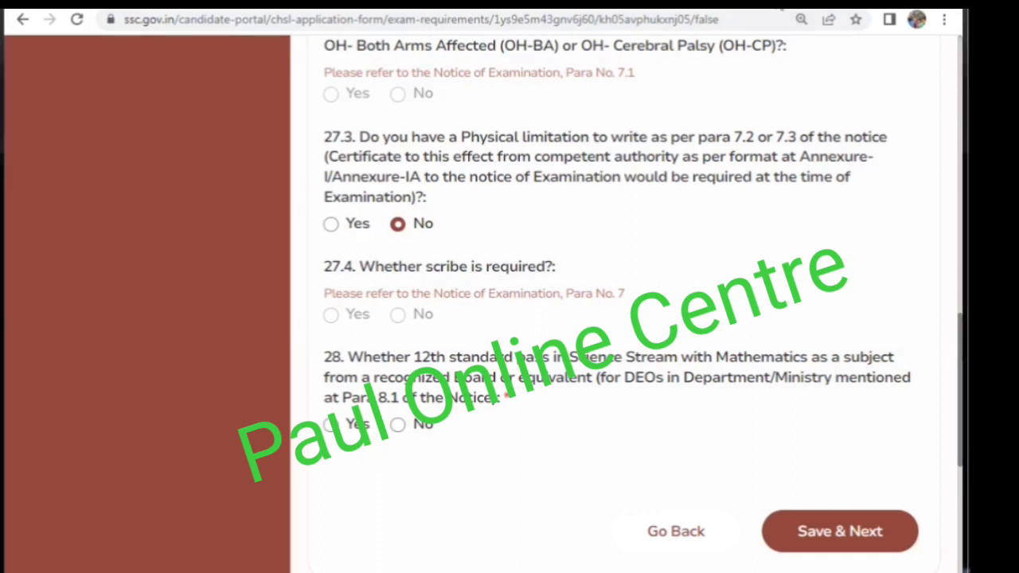
# Answer Yes to question 28 on 12th standard Science Stream with Mathematics, and save Additional Information-II to continue to Upload Documents
pyautogui.click(331, 425)
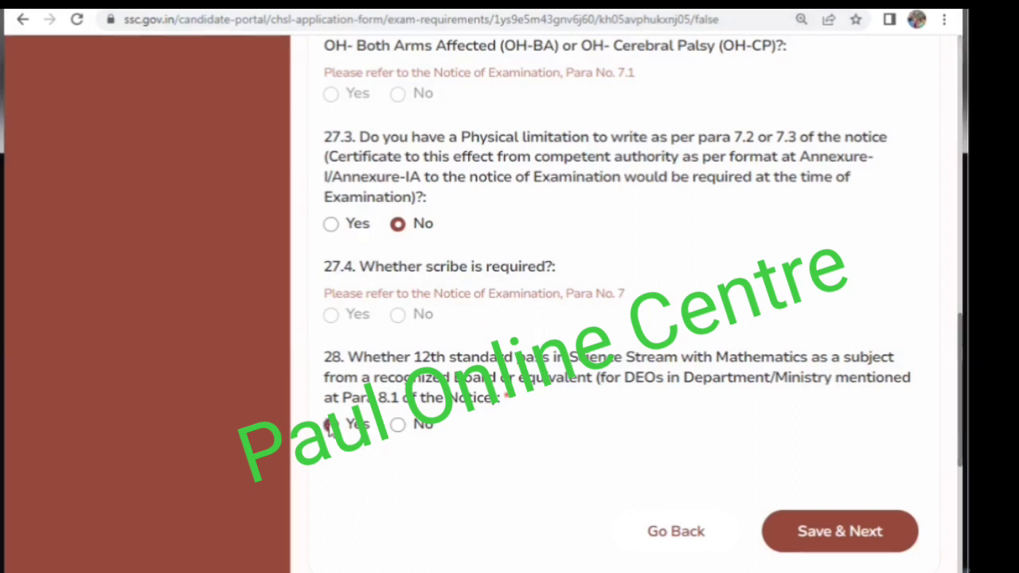
pyautogui.click(803, 533)
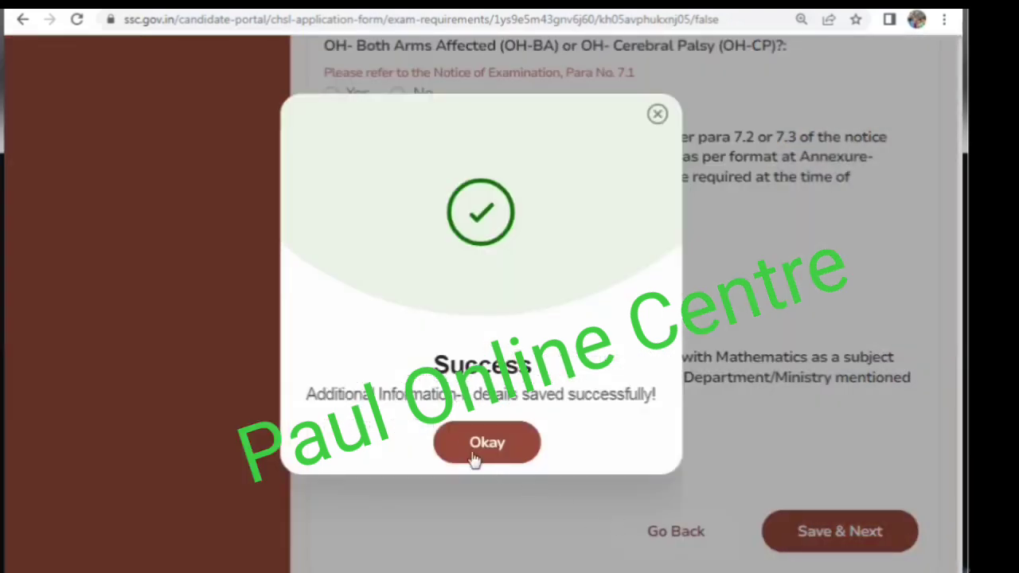
pyautogui.click(464, 444)
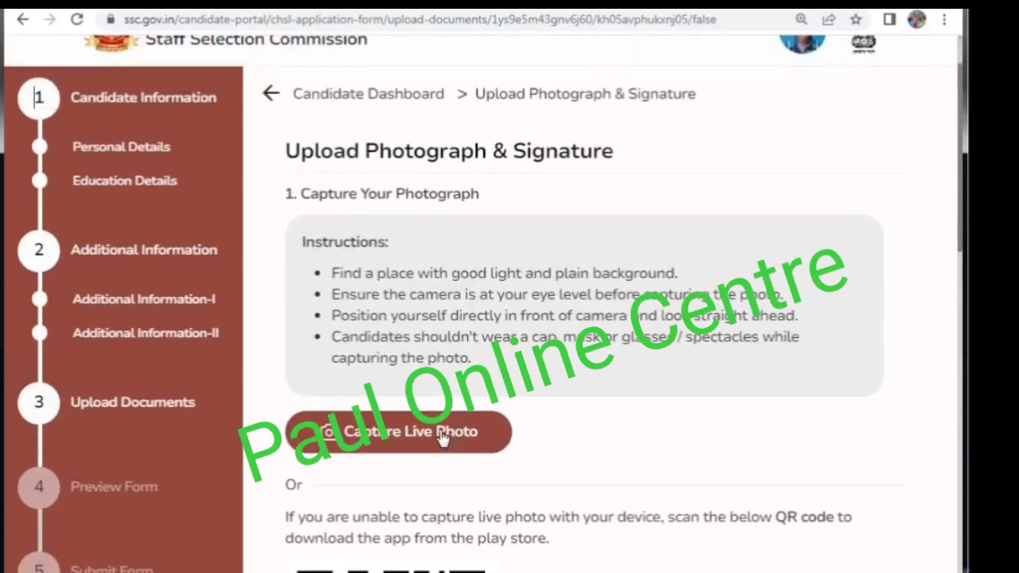
# Capture the candidate's live photo for the photograph section
pyautogui.scroll(-4, 601, 302)
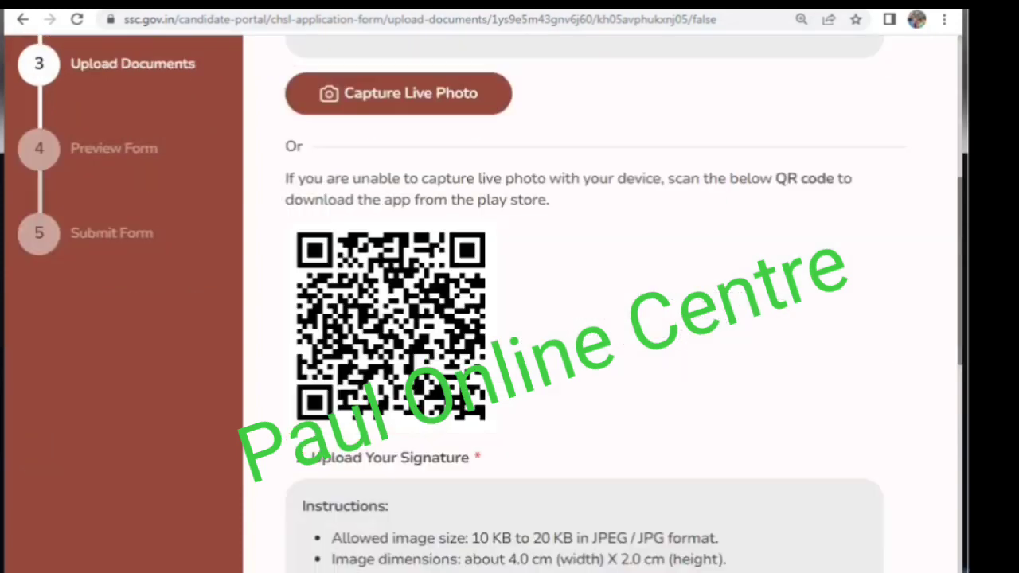
pyautogui.scroll(5, 516, 183)
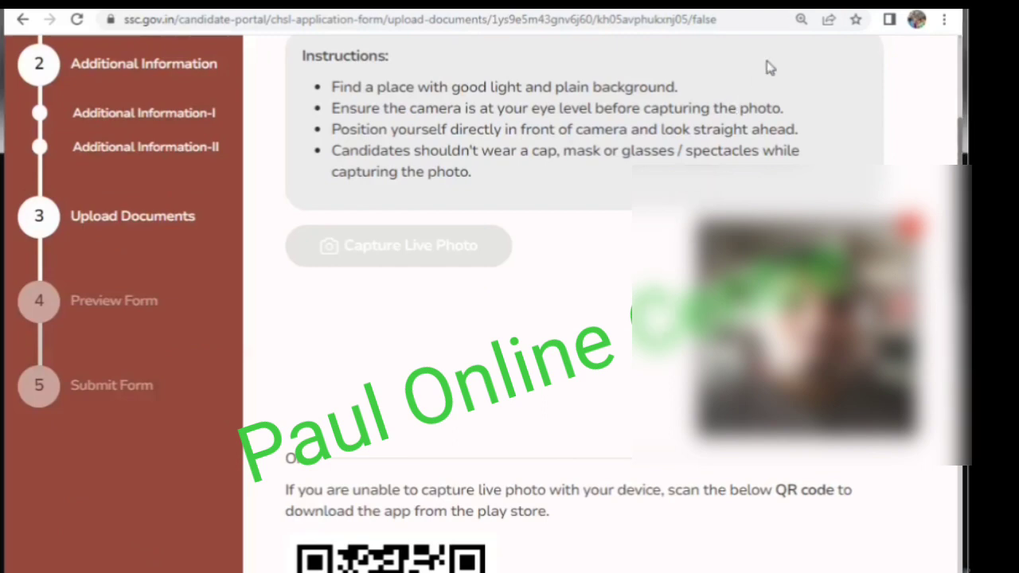
pyautogui.scroll(-3, 597, 319)
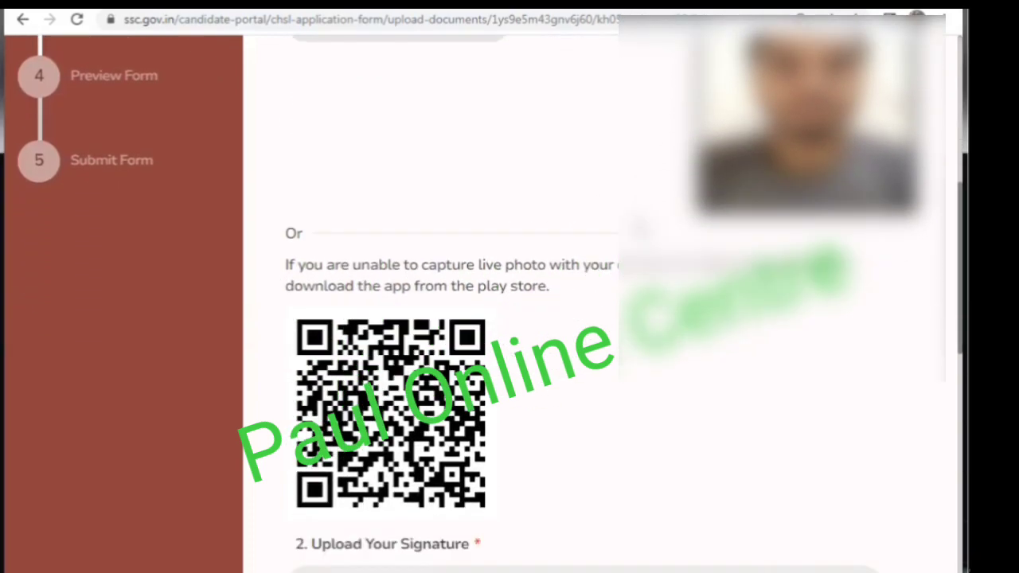
# Upload the candidate's signature image according to the signature instructions
pyautogui.scroll(-3, 637, 229)
pyautogui.scroll(-3, 586, 319)
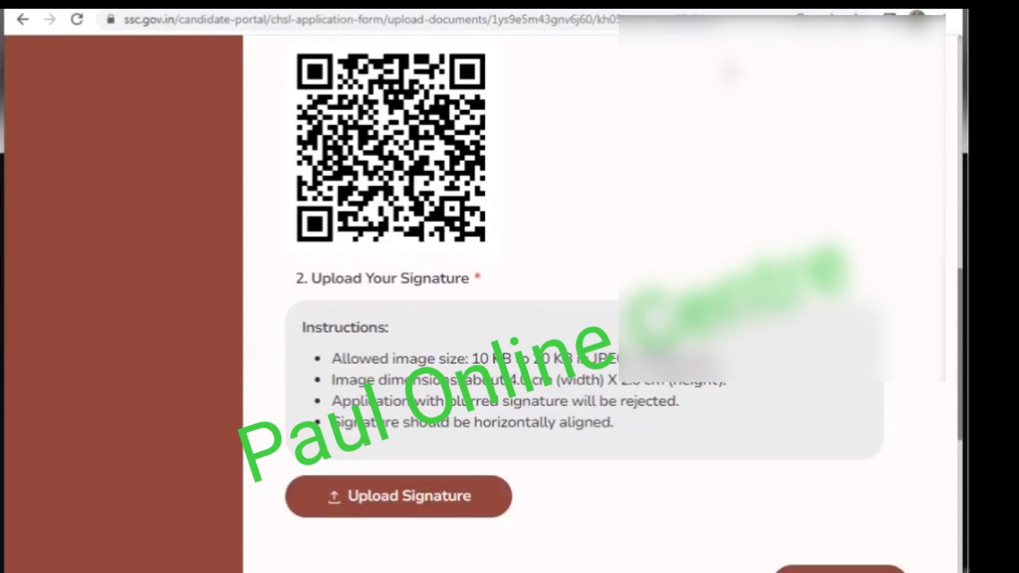
pyautogui.scroll(5, 597, 318)
pyautogui.scroll(-2, 597, 319)
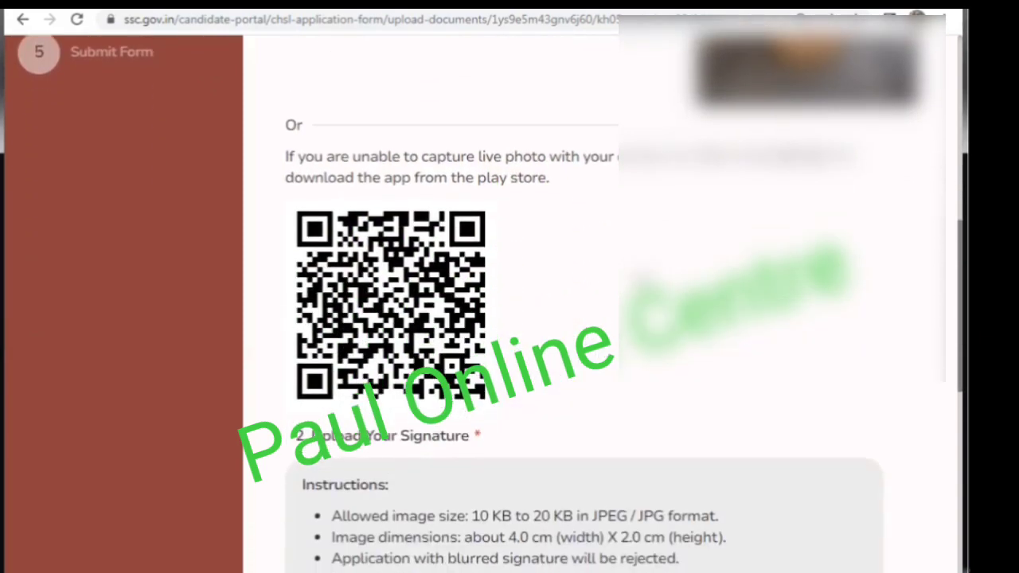
pyautogui.scroll(-4, 415, 471)
pyautogui.scroll(2, 414, 471)
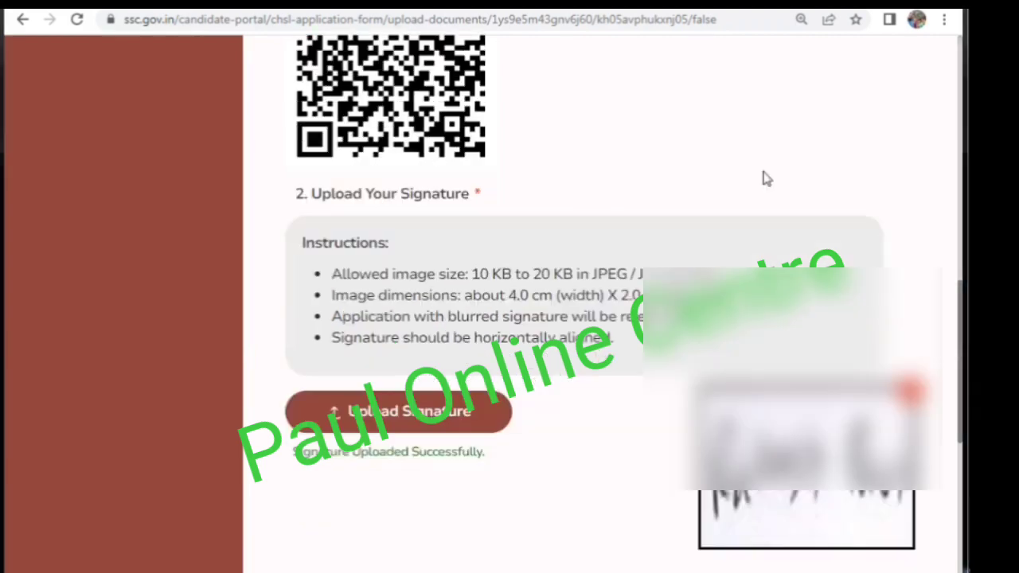
# Save the photo and signature and continue to the form preview
pyautogui.scroll(-1, 765, 178)
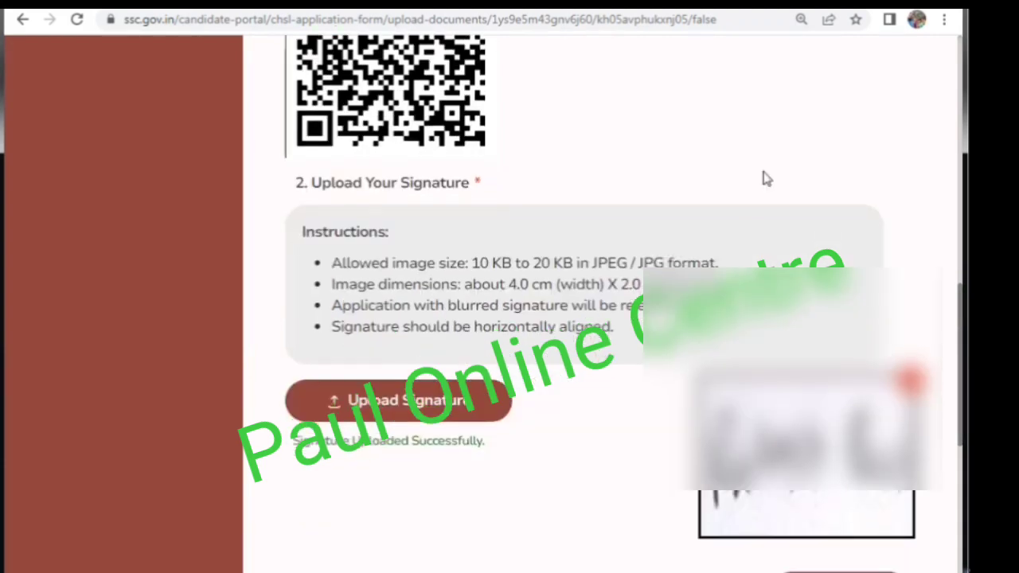
pyautogui.click(816, 523)
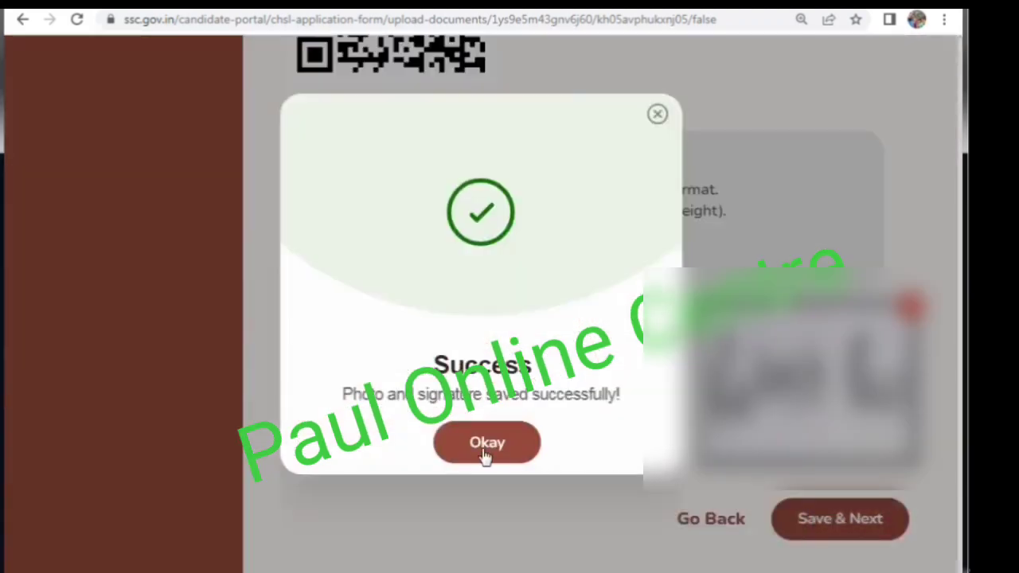
pyautogui.click(509, 447)
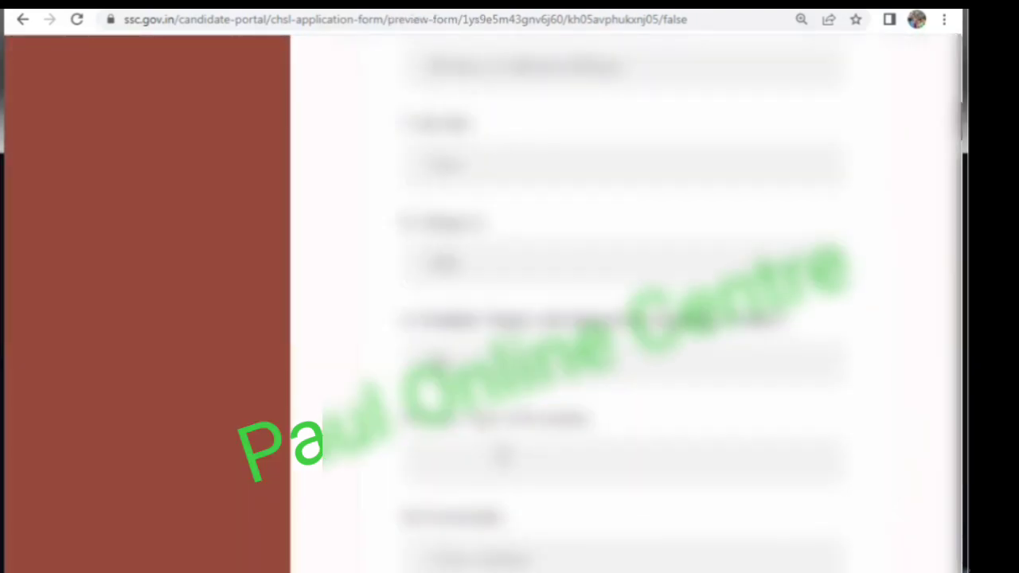
# Review the previewed application from the personal details through the additional information to the uploaded photo and signature
pyautogui.scroll(-3, 498, 446)
pyautogui.scroll(10, 494, 441)
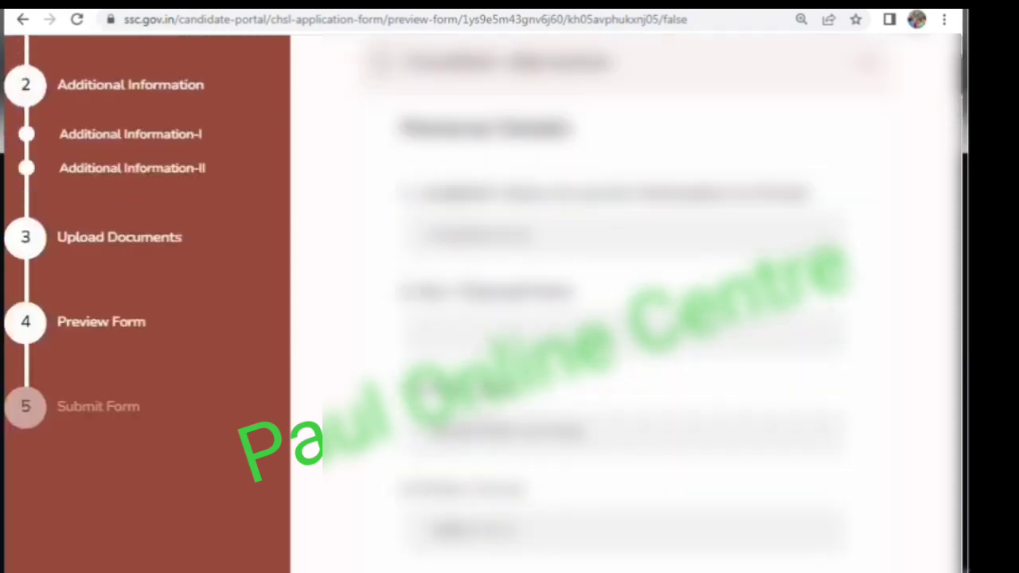
pyautogui.scroll(-2, 489, 402)
pyautogui.scroll(-3, 625, 318)
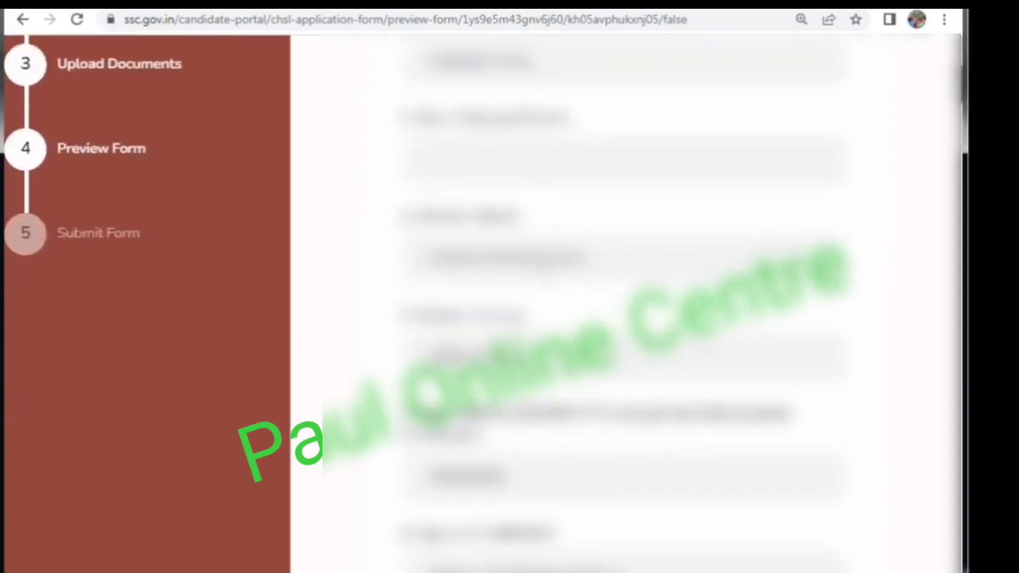
pyautogui.scroll(-6, 625, 319)
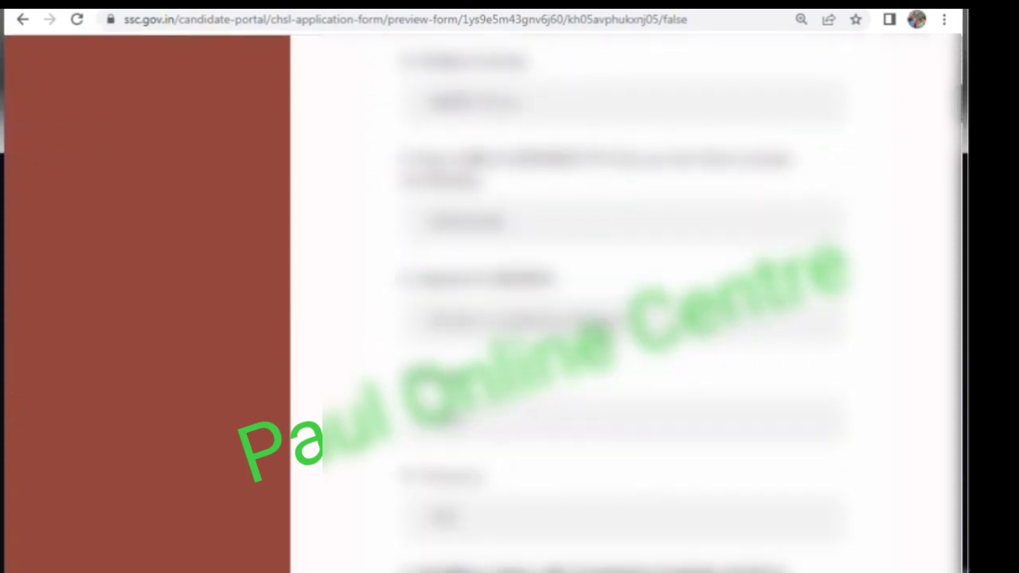
pyautogui.scroll(-10, 625, 319)
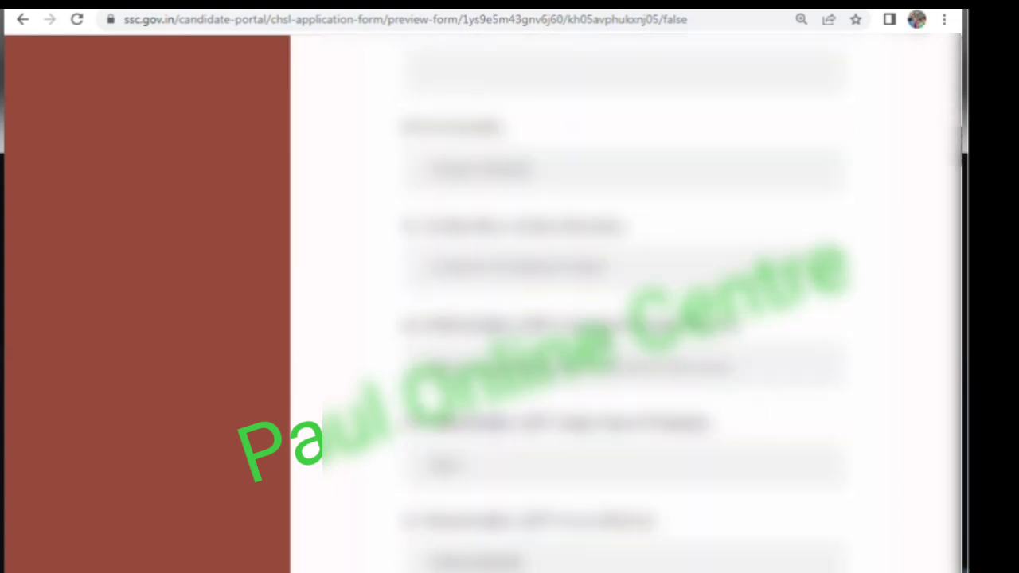
pyautogui.scroll(-10, 625, 319)
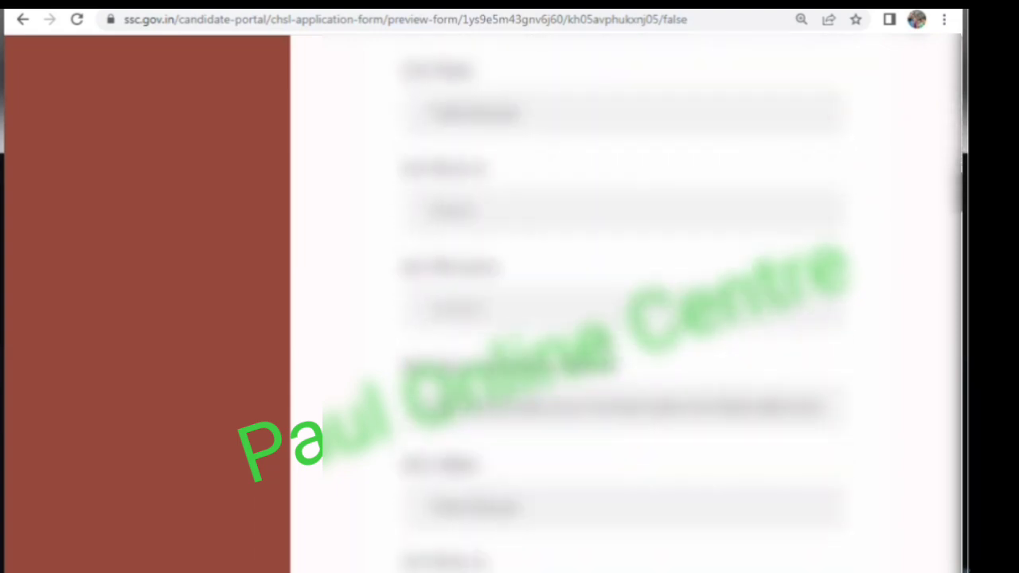
pyautogui.scroll(-10, 625, 319)
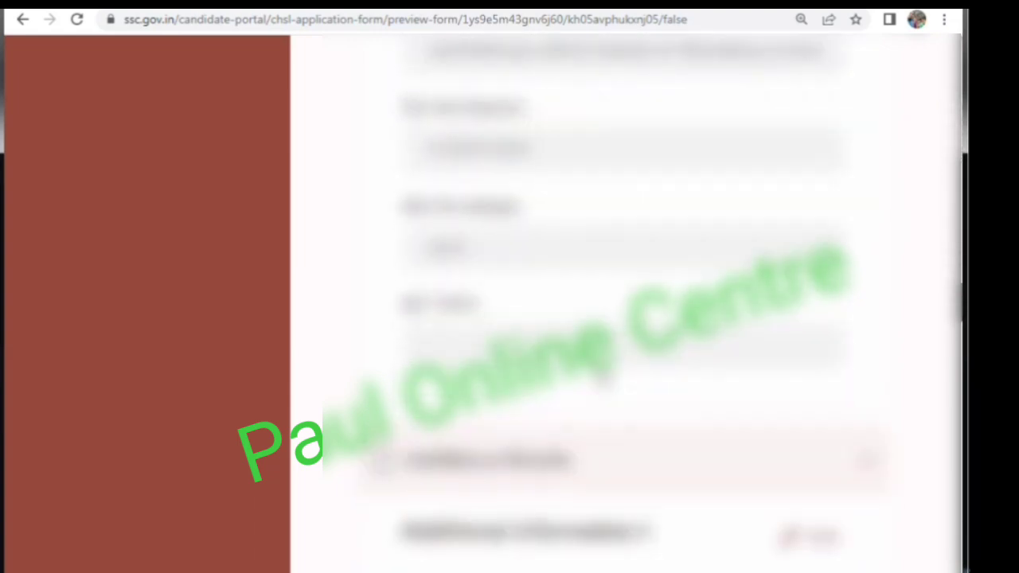
pyautogui.scroll(-10, 604, 372)
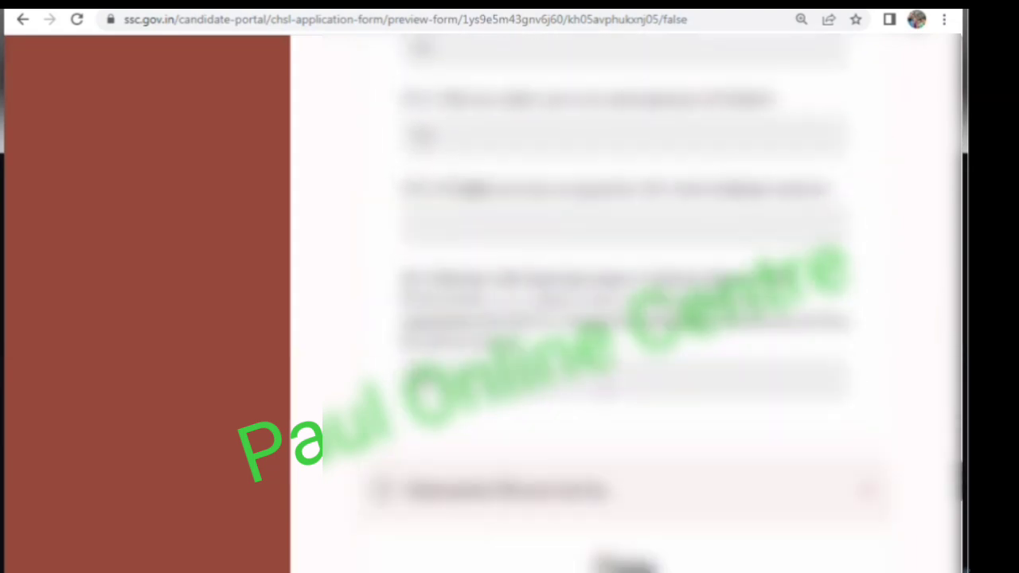
pyautogui.scroll(-7, 605, 403)
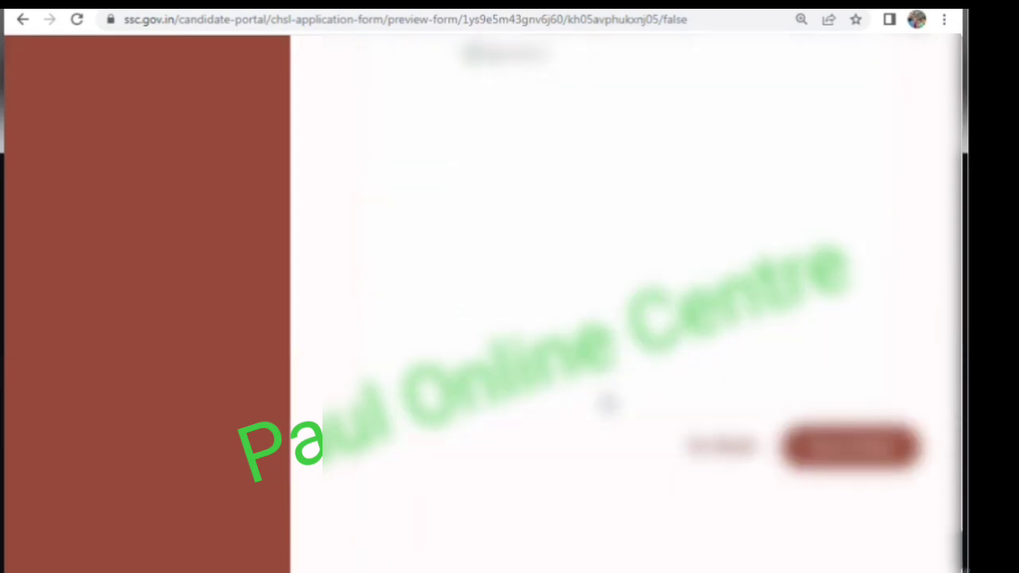
pyautogui.scroll(5, 606, 402)
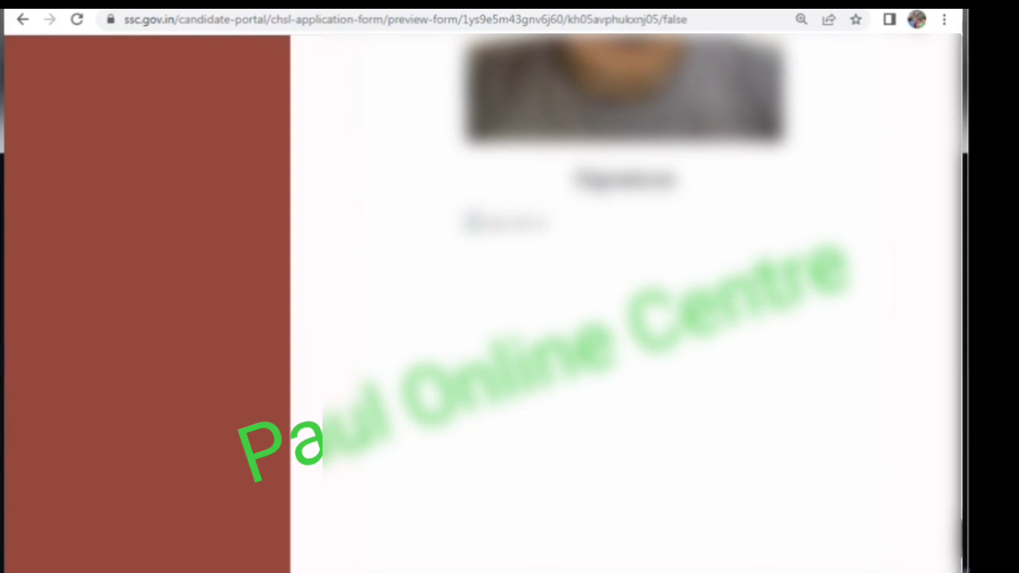
# Confirm the previewed form and continue to the Declaration
pyautogui.scroll(-3, 605, 358)
pyautogui.click(826, 544)
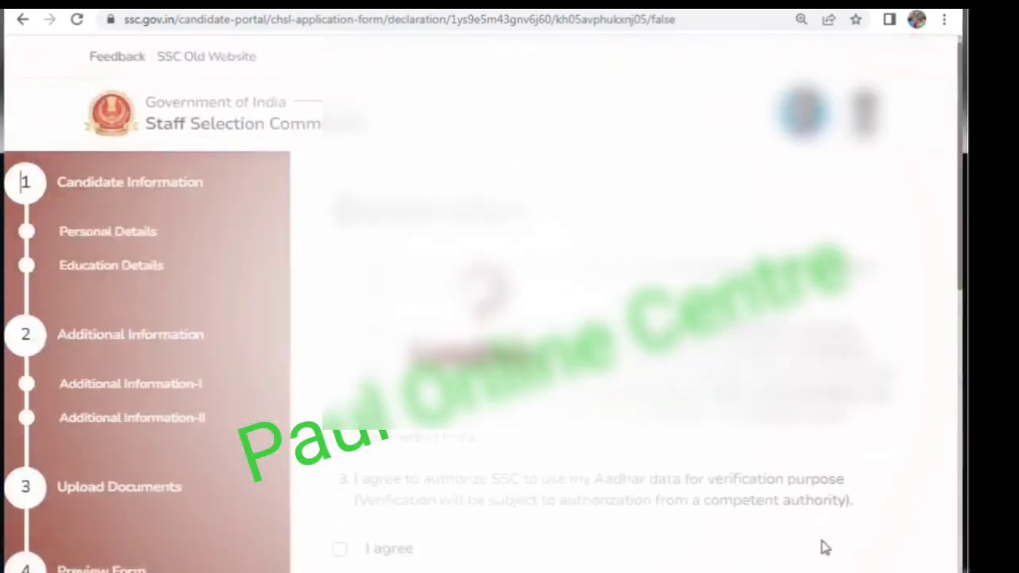
# Agree to the declaration, enter the displayed captcha and submit the application form
pyautogui.scroll(-3, 362, 382)
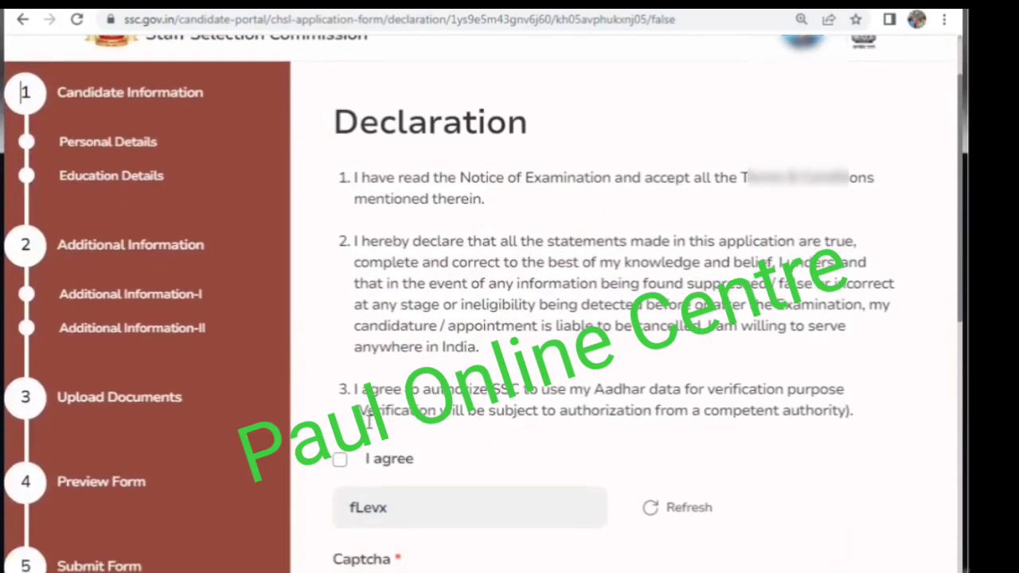
pyautogui.click(340, 294)
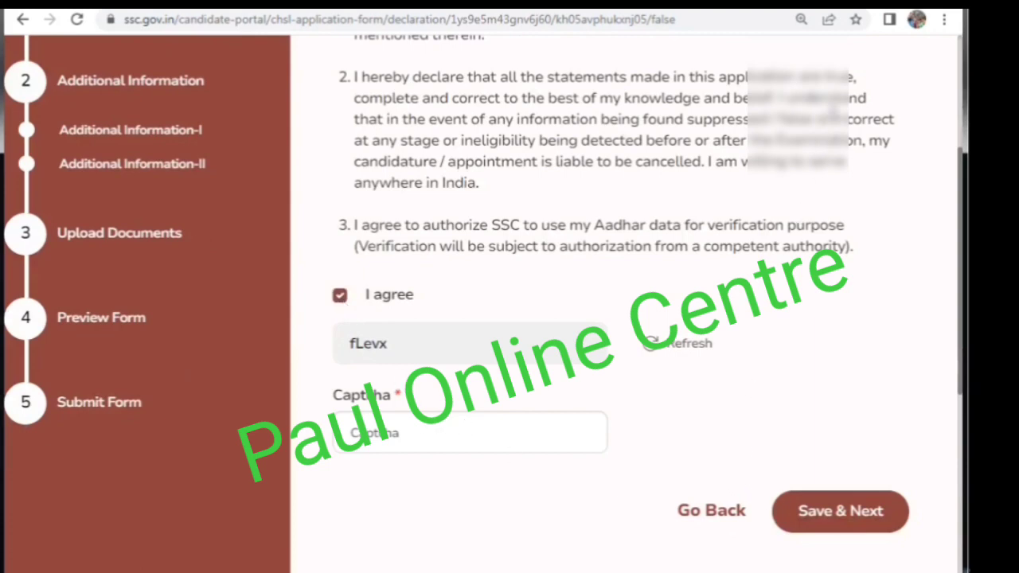
pyautogui.write('fLevx')
pyautogui.click(824, 513)
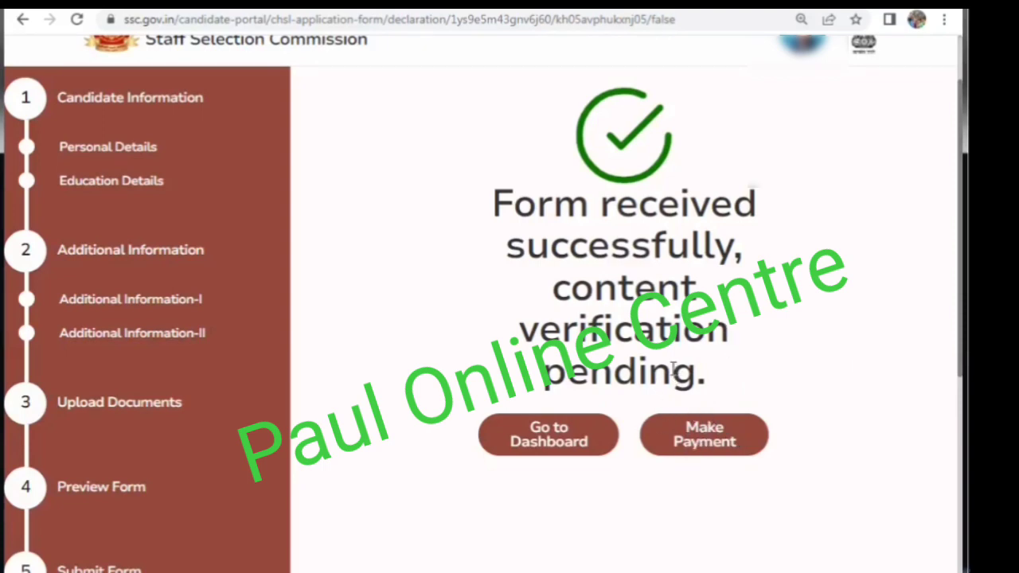
# Proceed to the online payment of the 100 application fee and review the payment modes offered on SBIePay Lite
pyautogui.click(719, 455)
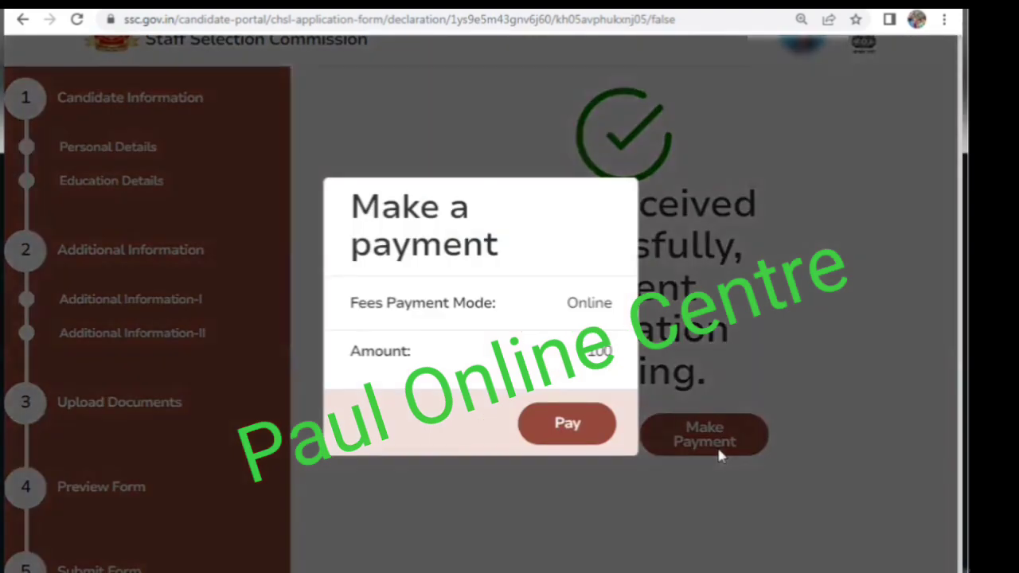
pyautogui.click(568, 425)
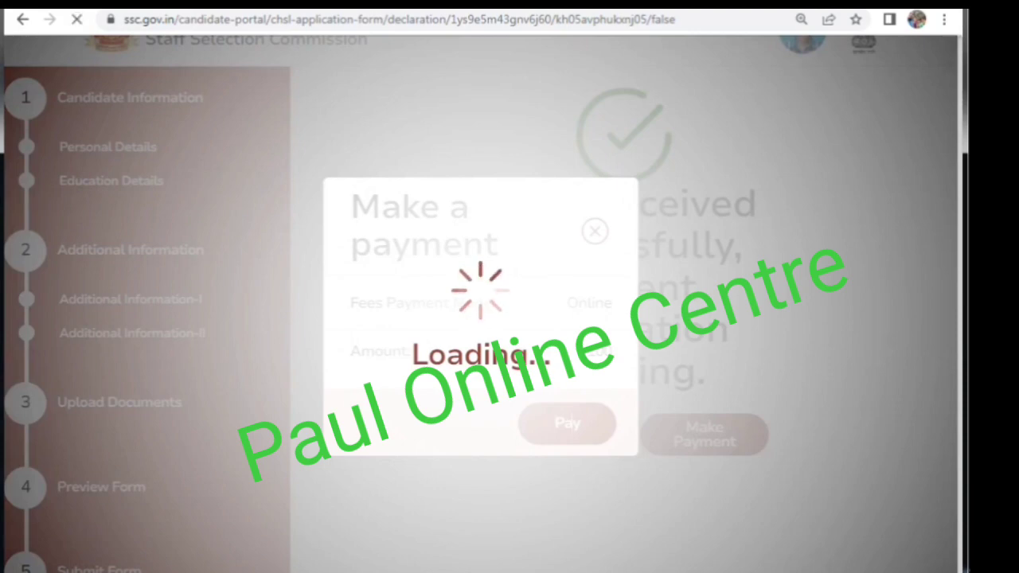
pyautogui.scroll(-2, 622, 514)
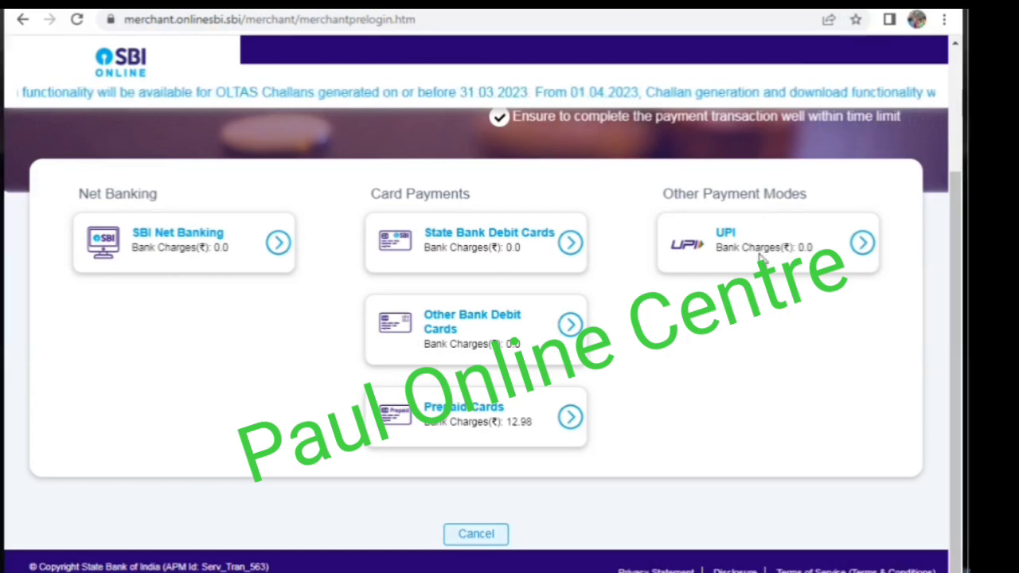
pyautogui.scroll(1, 539, 371)
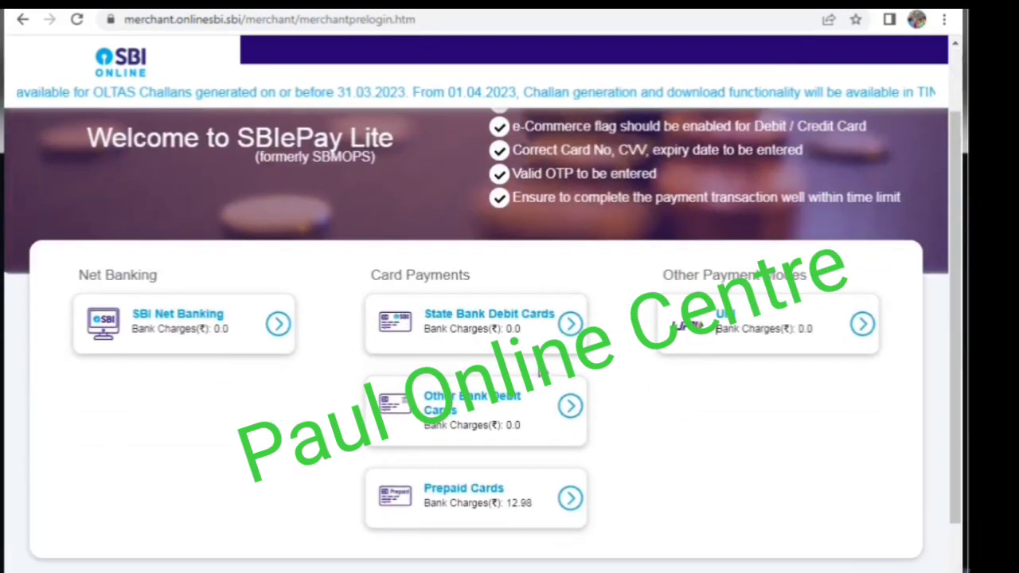
pyautogui.scroll(-1, 639, 399)
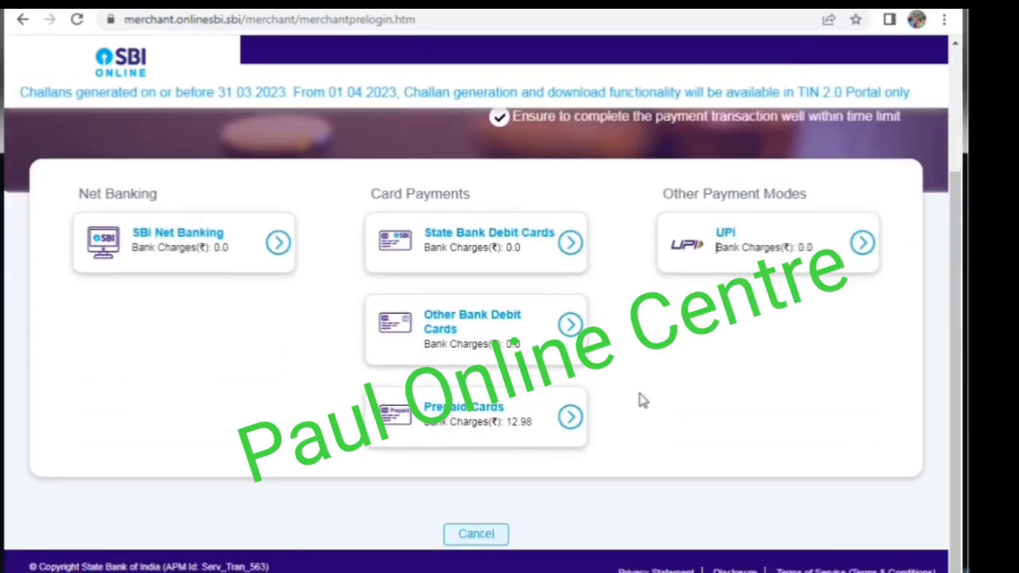